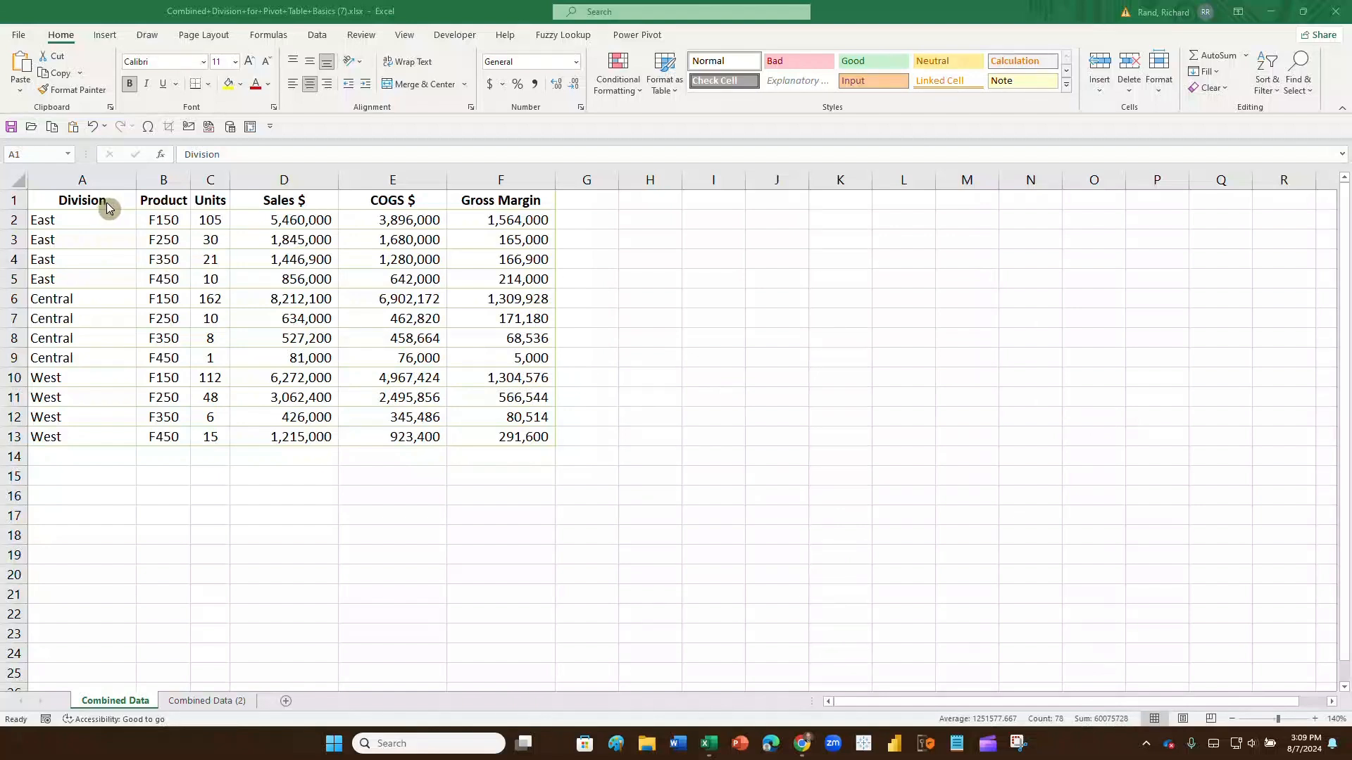
Step: Convert the division sales data in A1:F13 into a table with headers
key(ctrl+a)
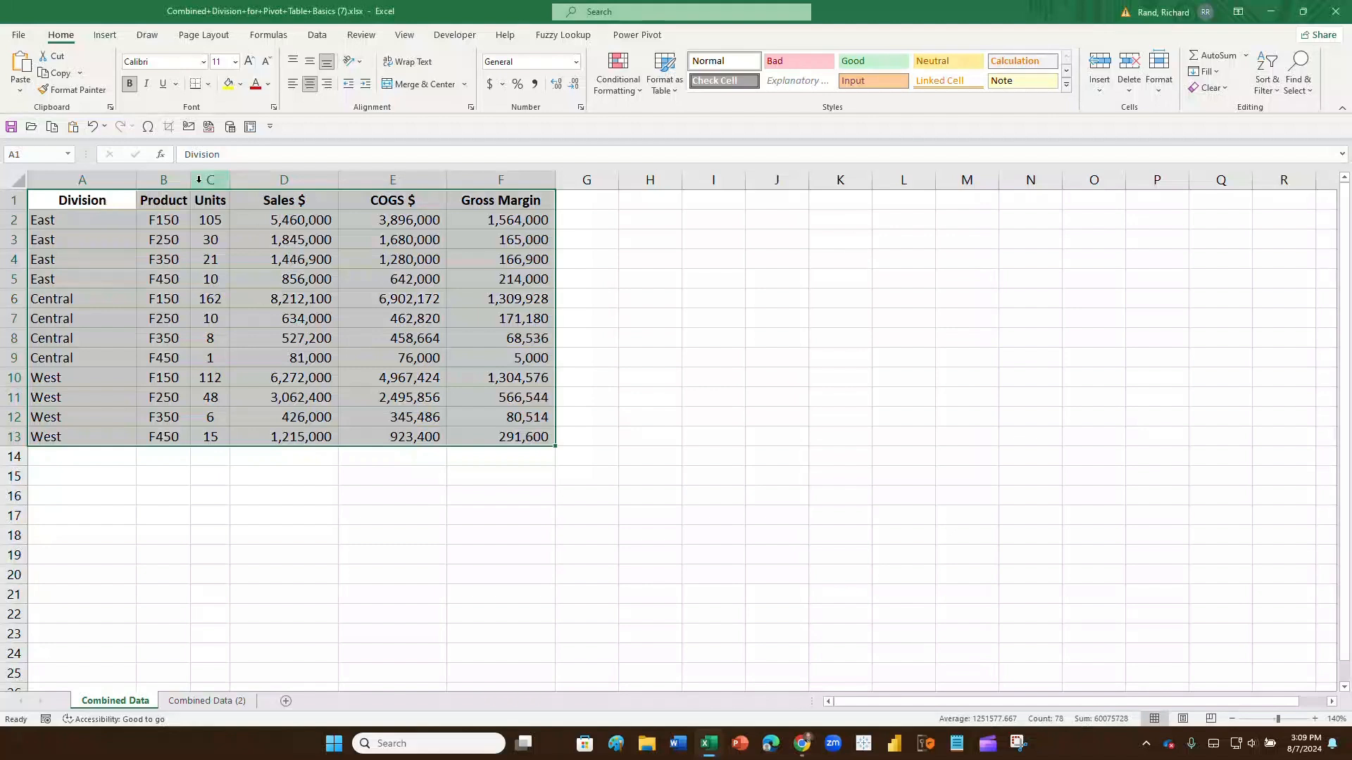
click(117, 42)
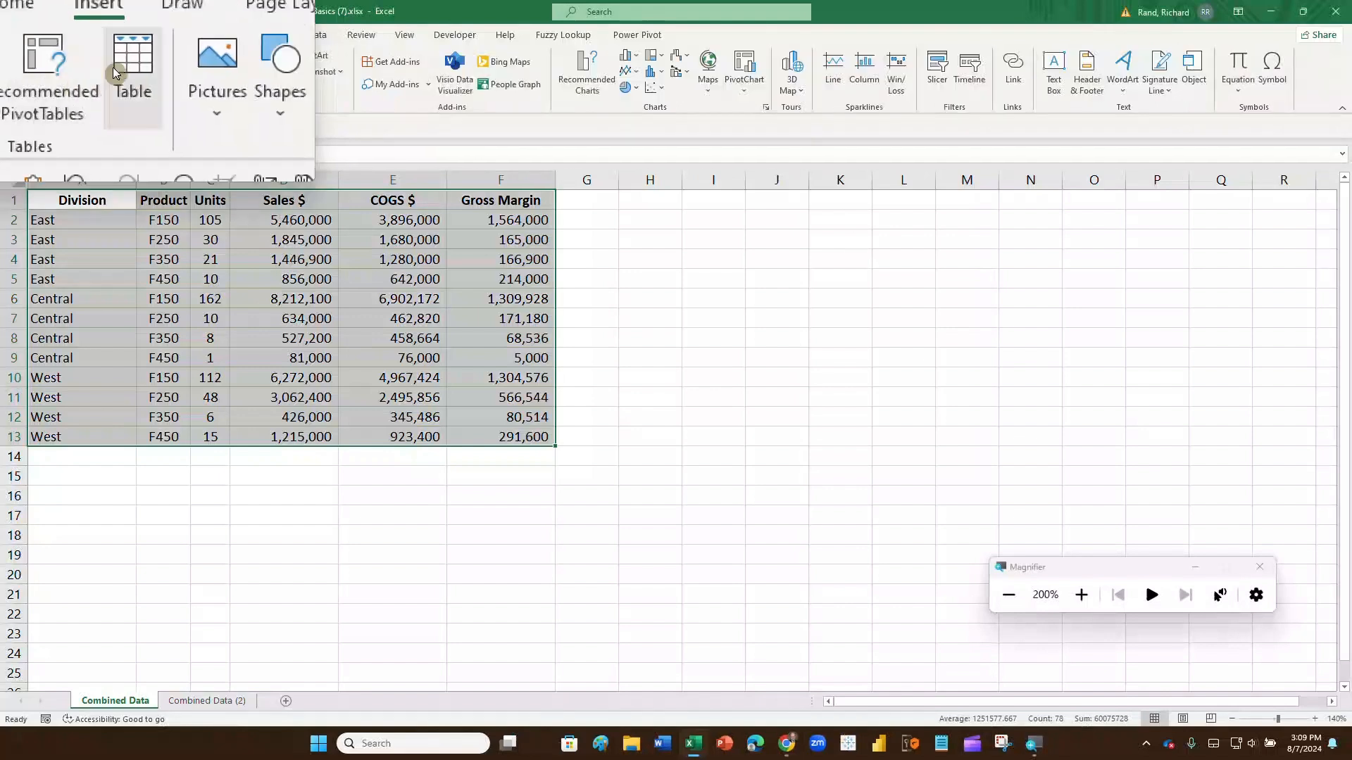
click(115, 73)
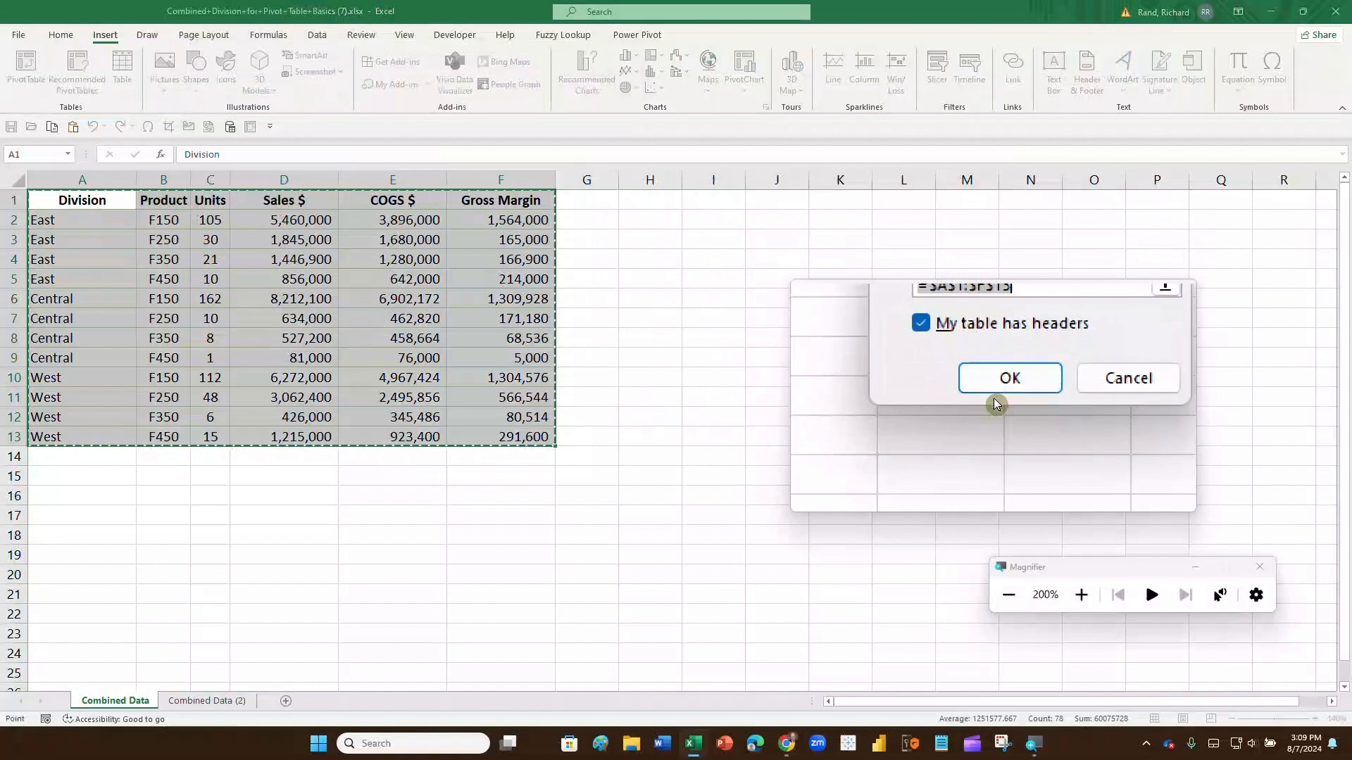
click(991, 393)
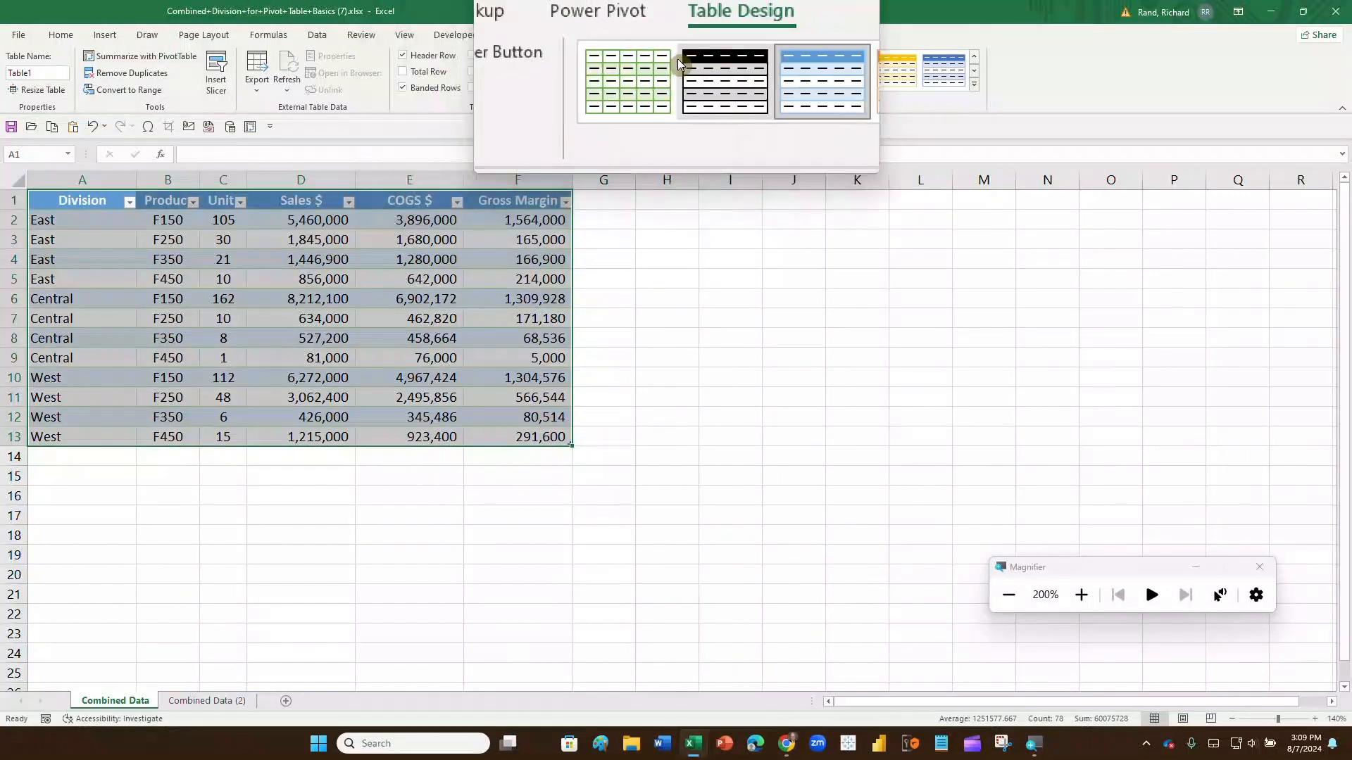
Step: Apply a green banded style with dark header text to the table and end the interrupted code execution
click(800, 70)
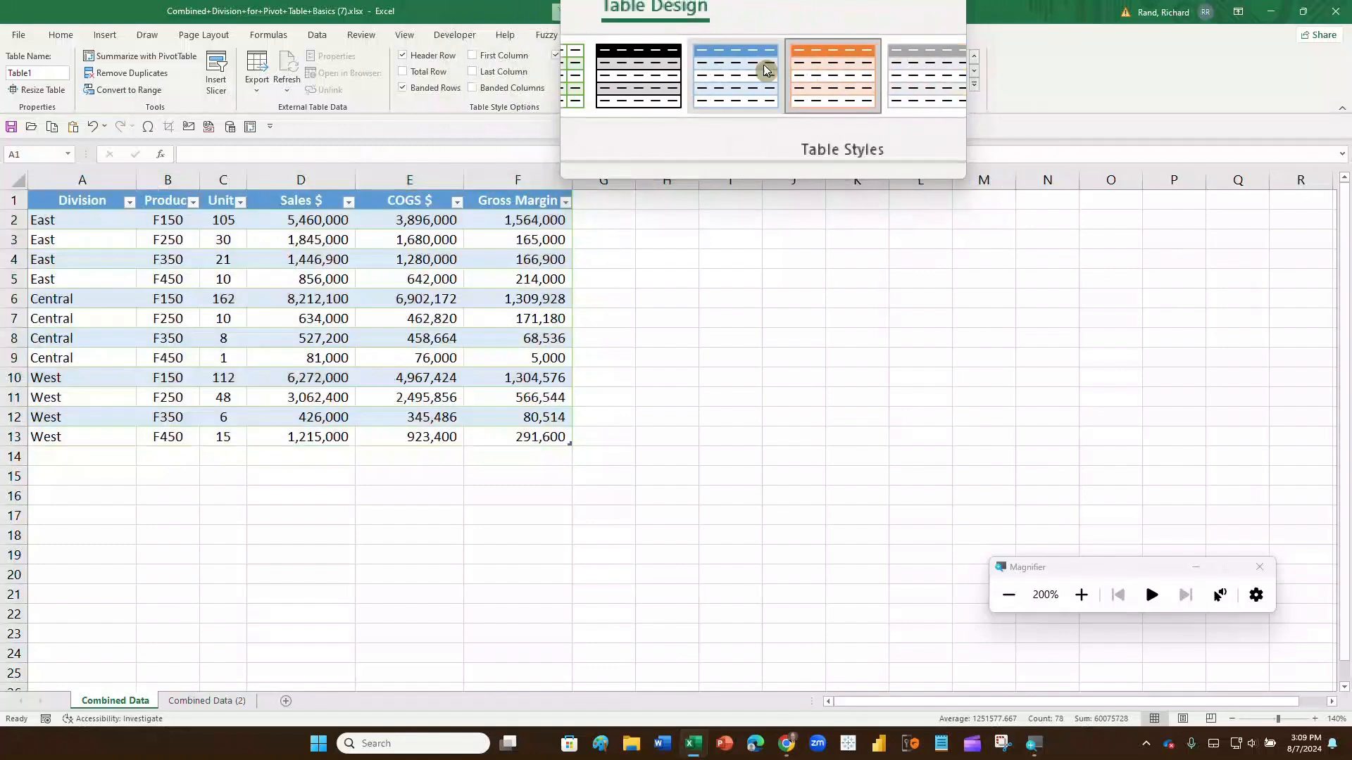
click(975, 74)
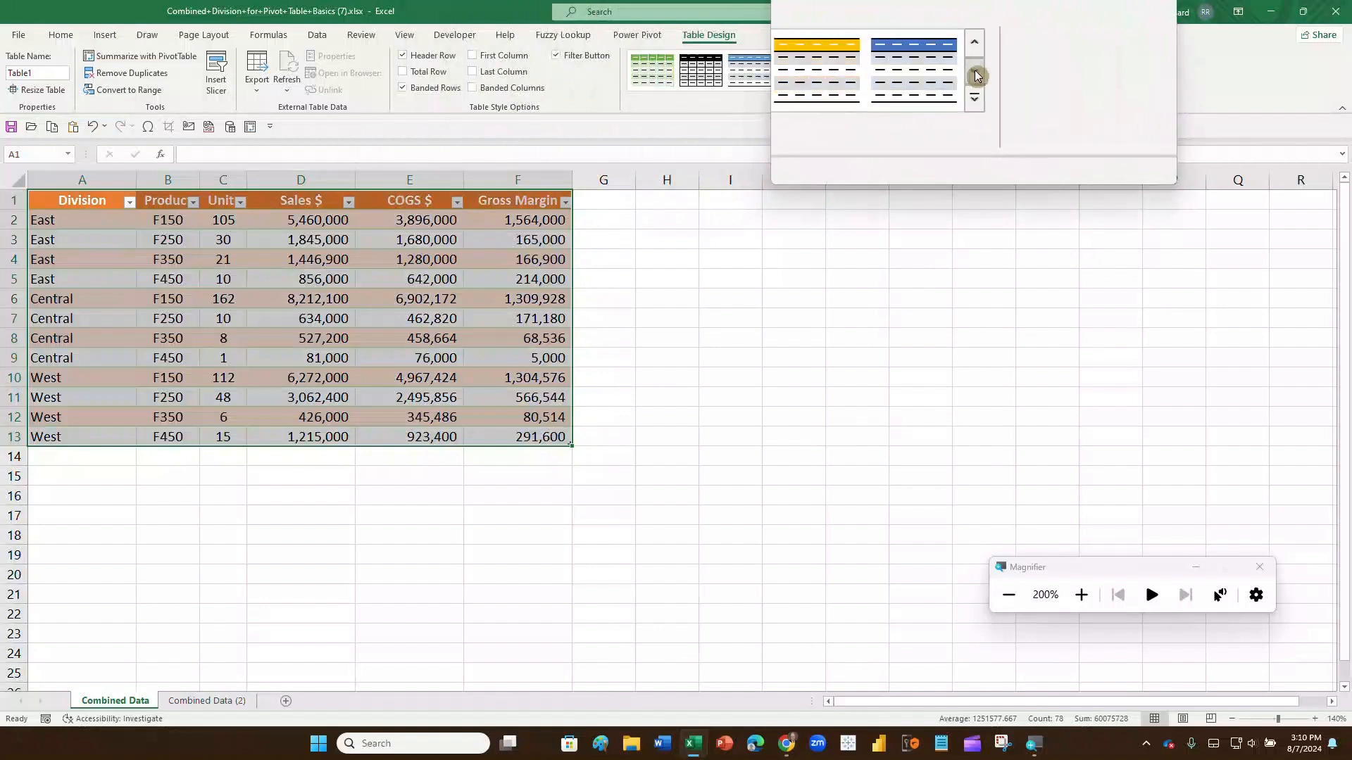
click(974, 74)
click(975, 75)
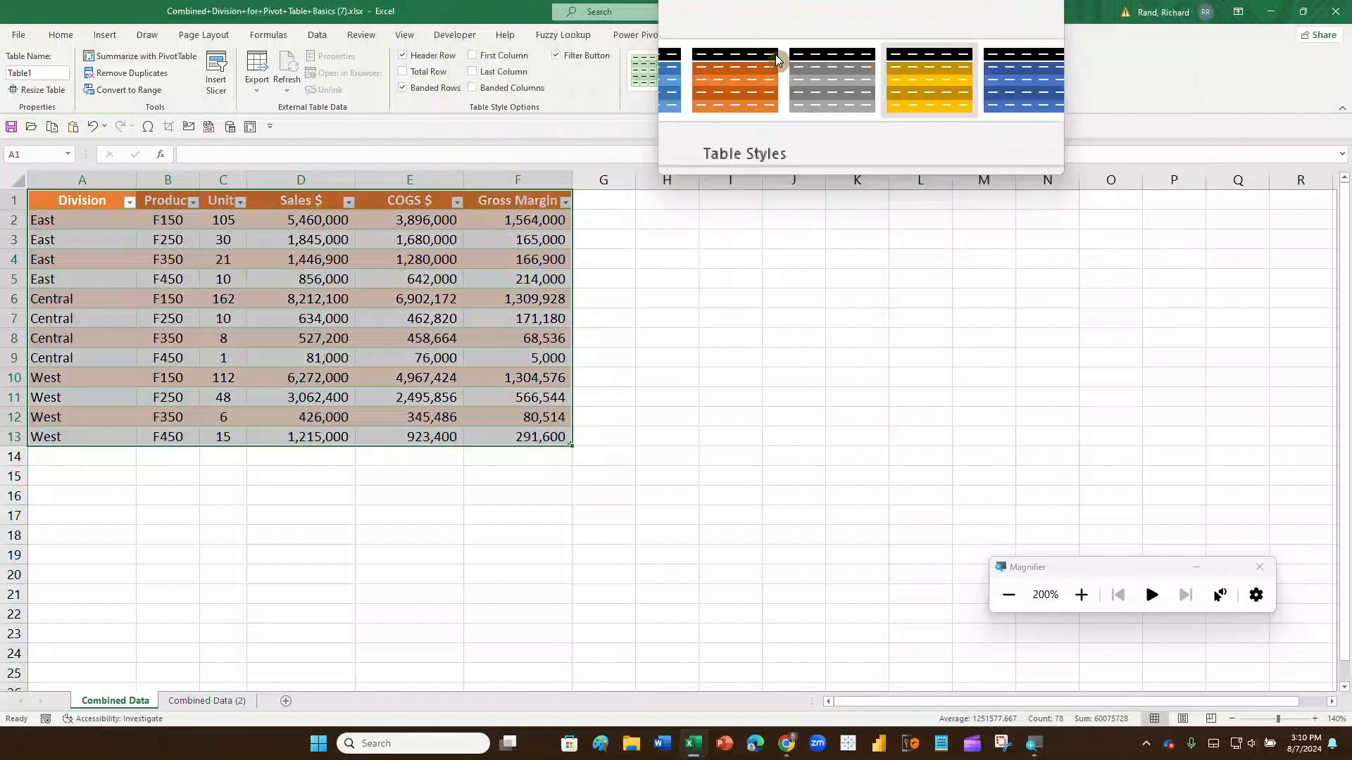
click(652, 70)
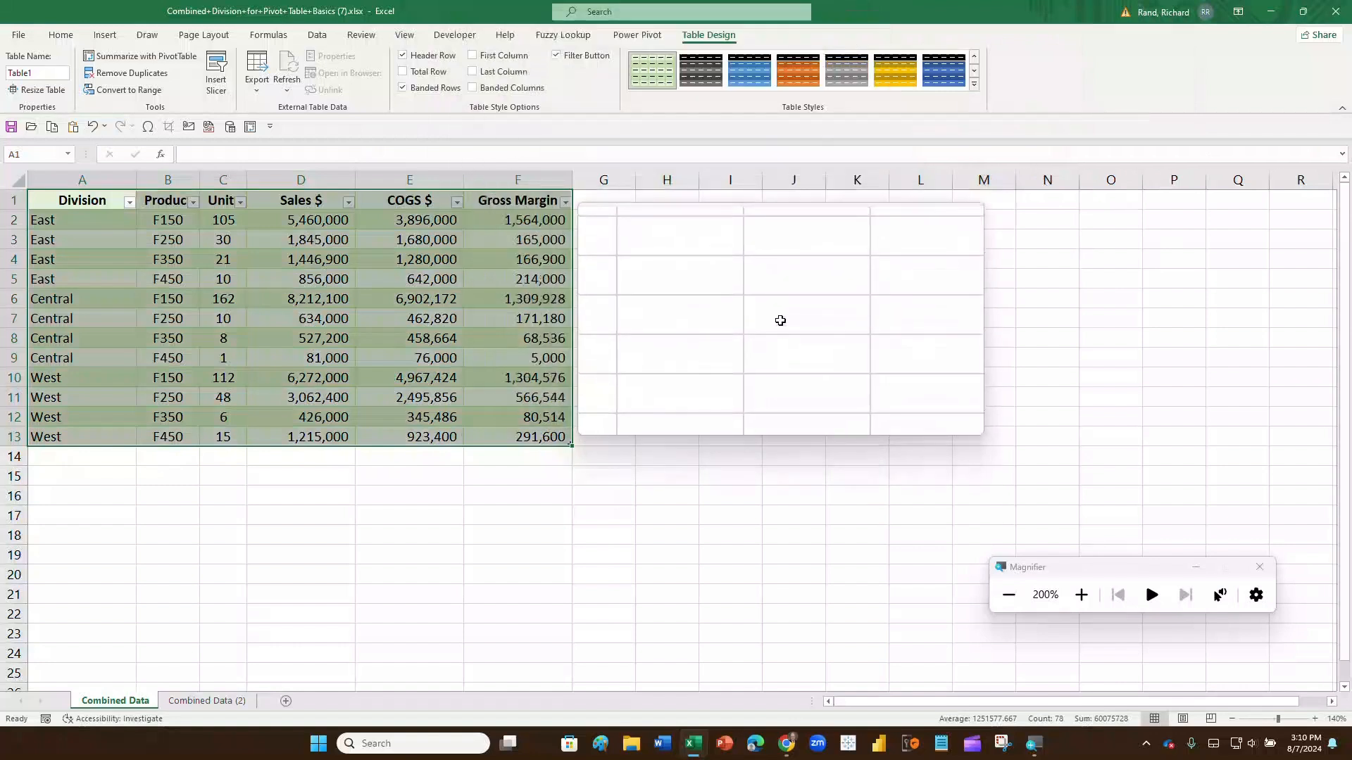
key(super+Escape)
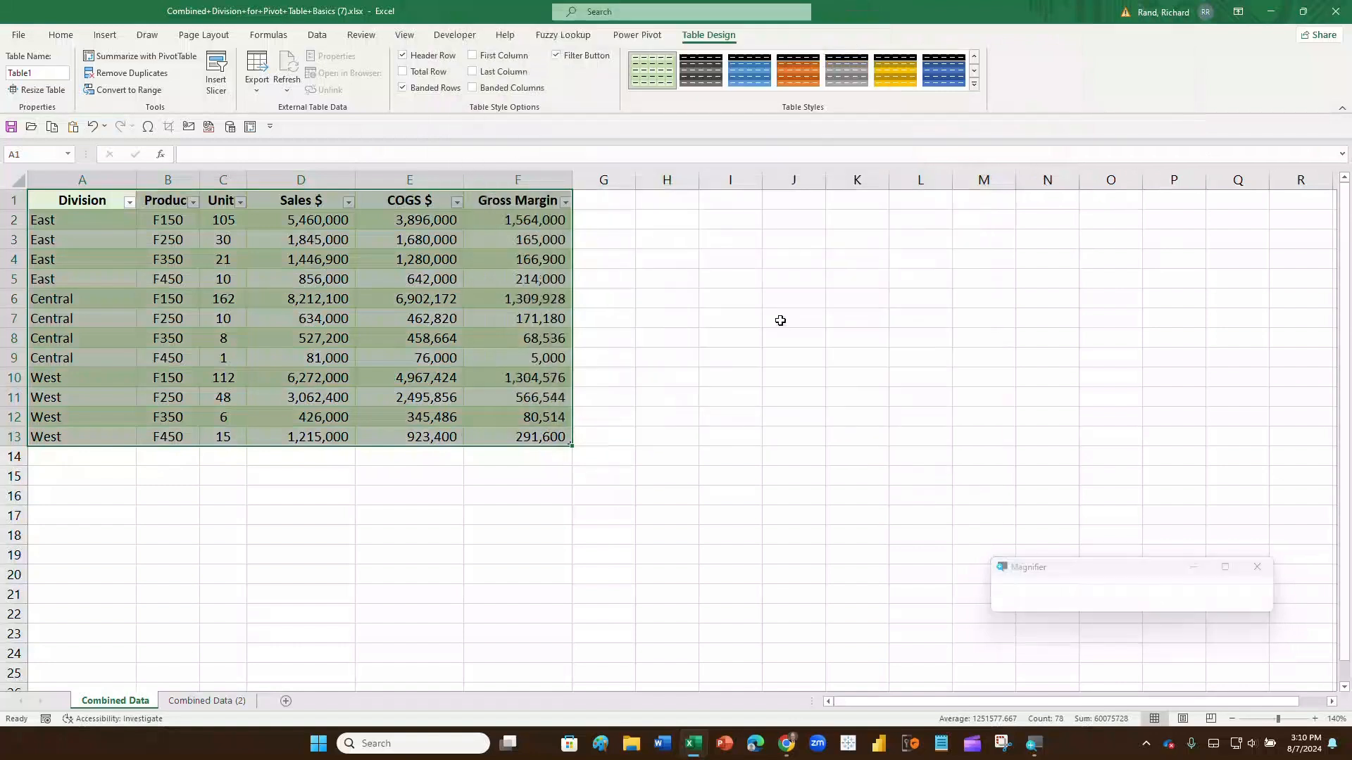
click(554, 286)
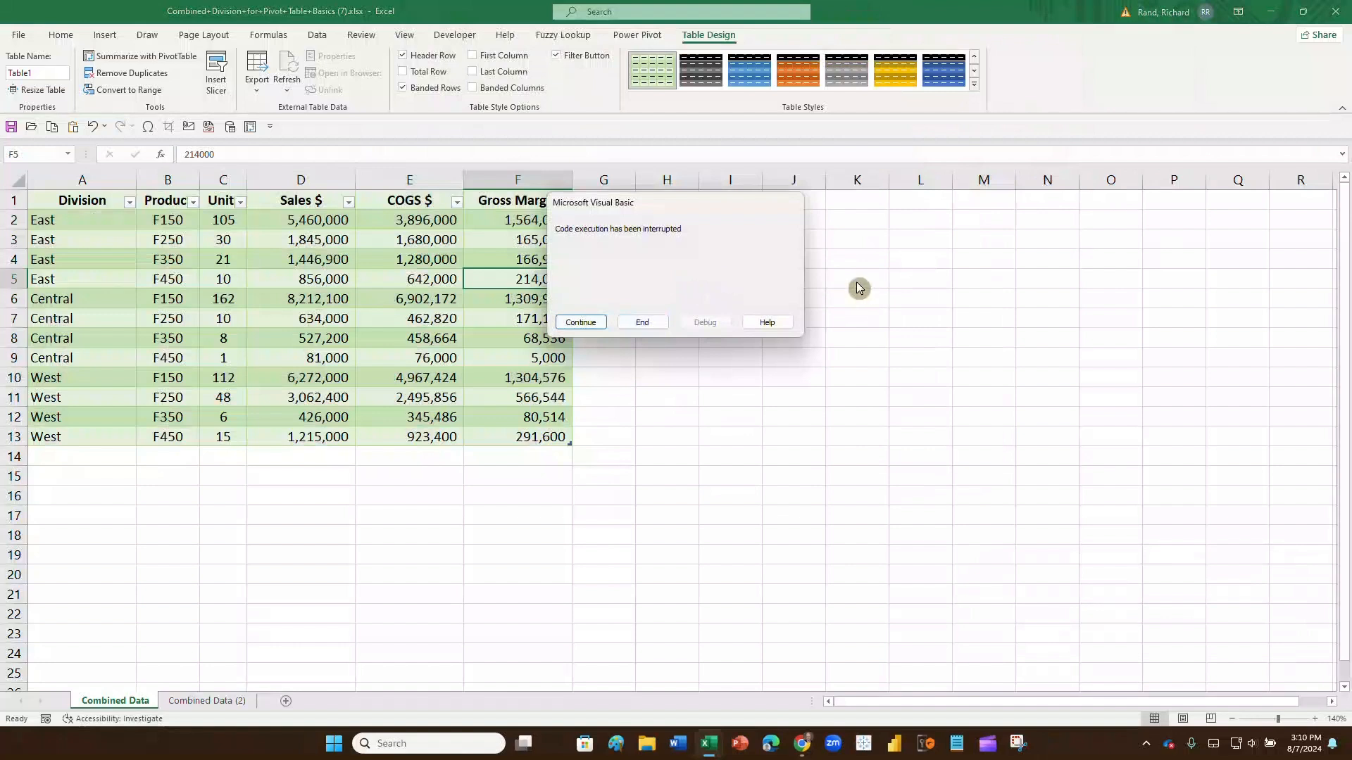
click(644, 322)
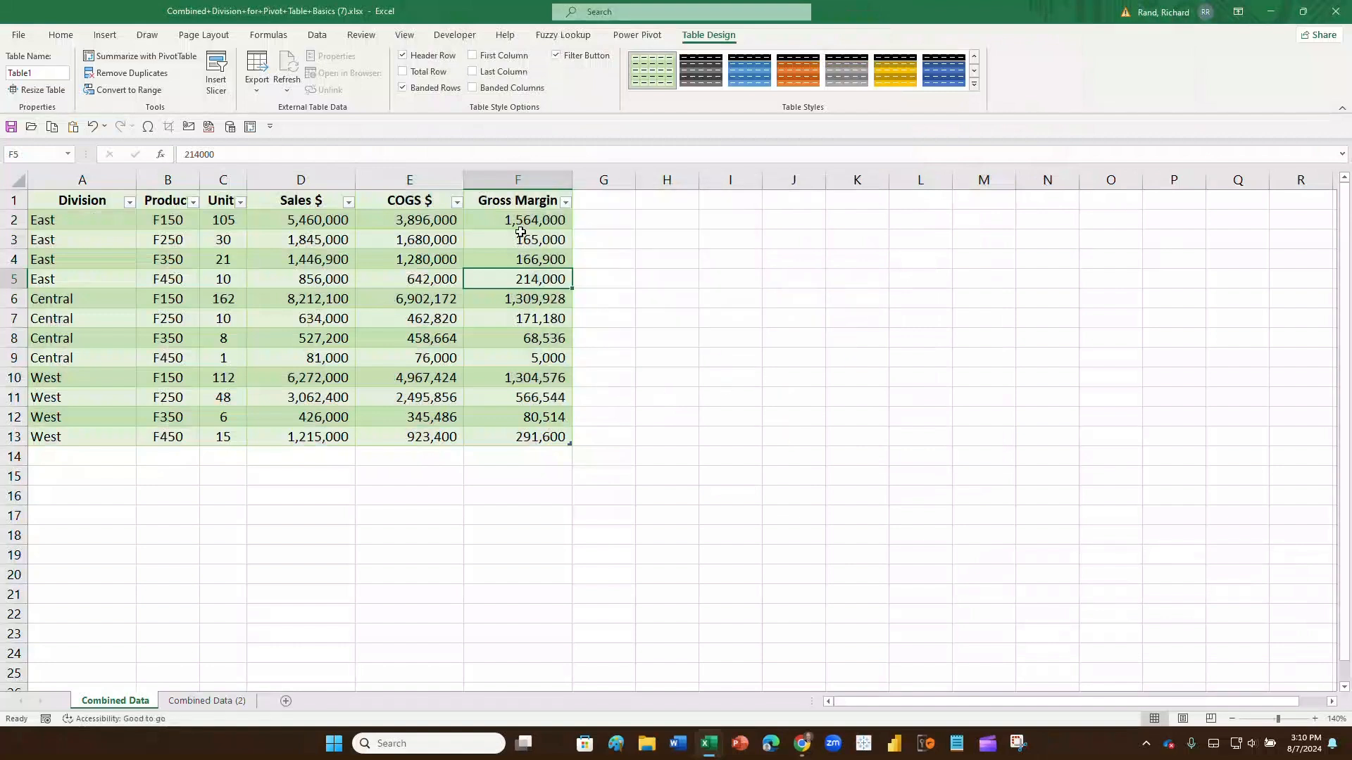
Step: Filter the Division column to Central only, and restore all divisions
click(129, 202)
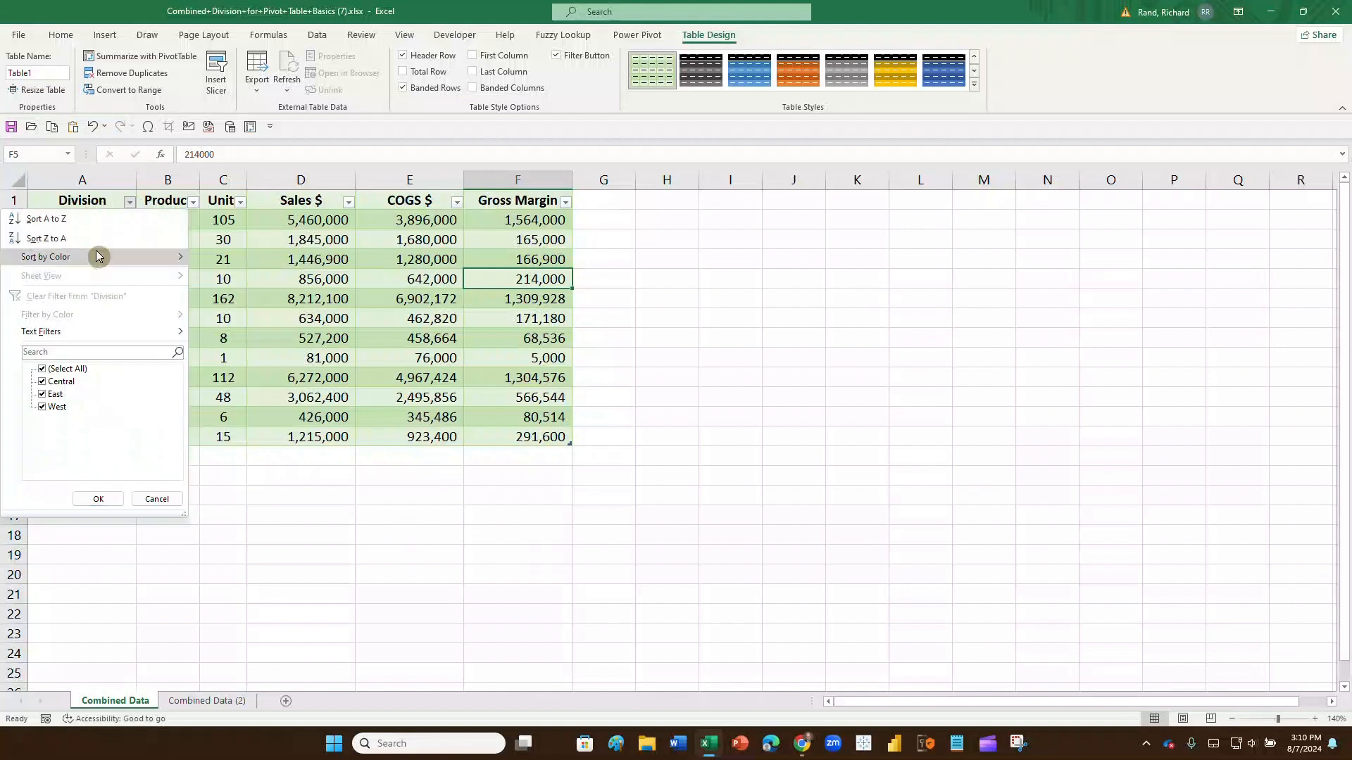
click(41, 369)
click(42, 382)
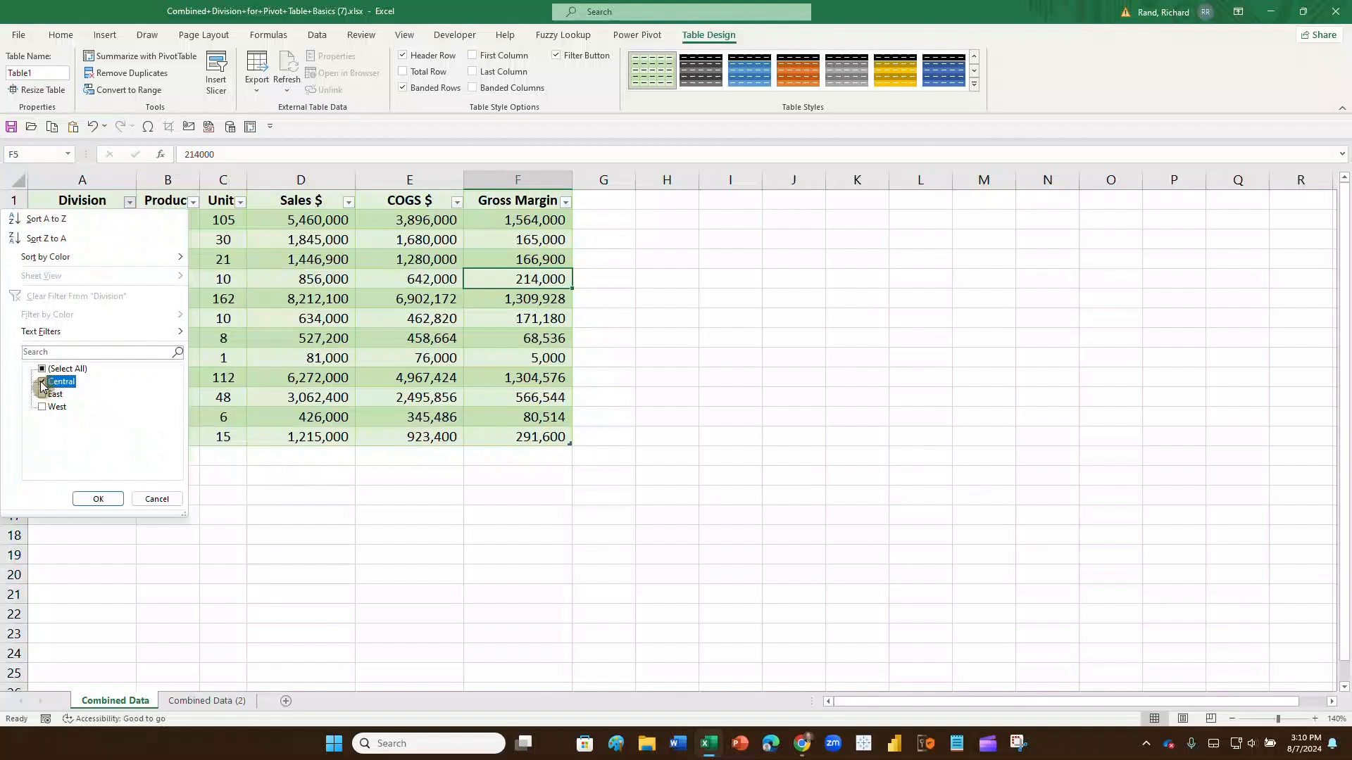
click(95, 499)
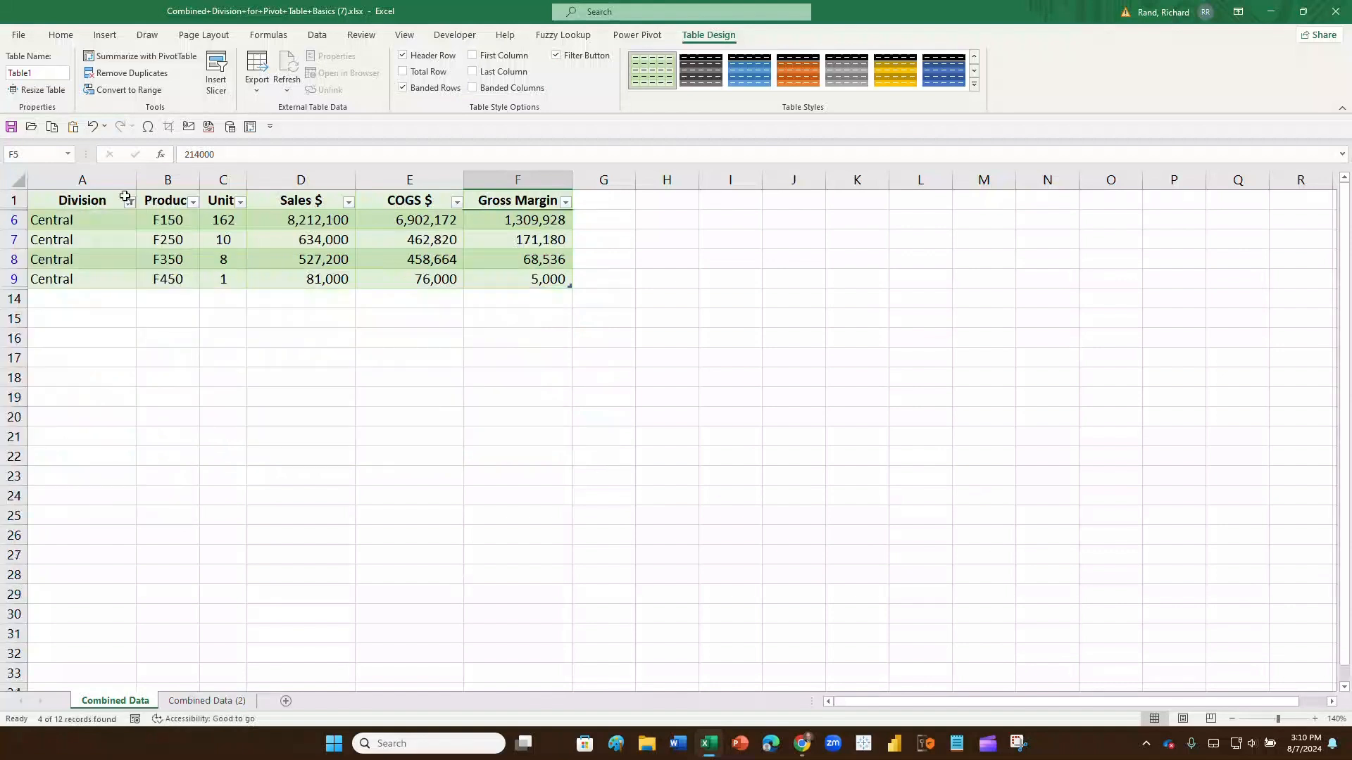
click(130, 202)
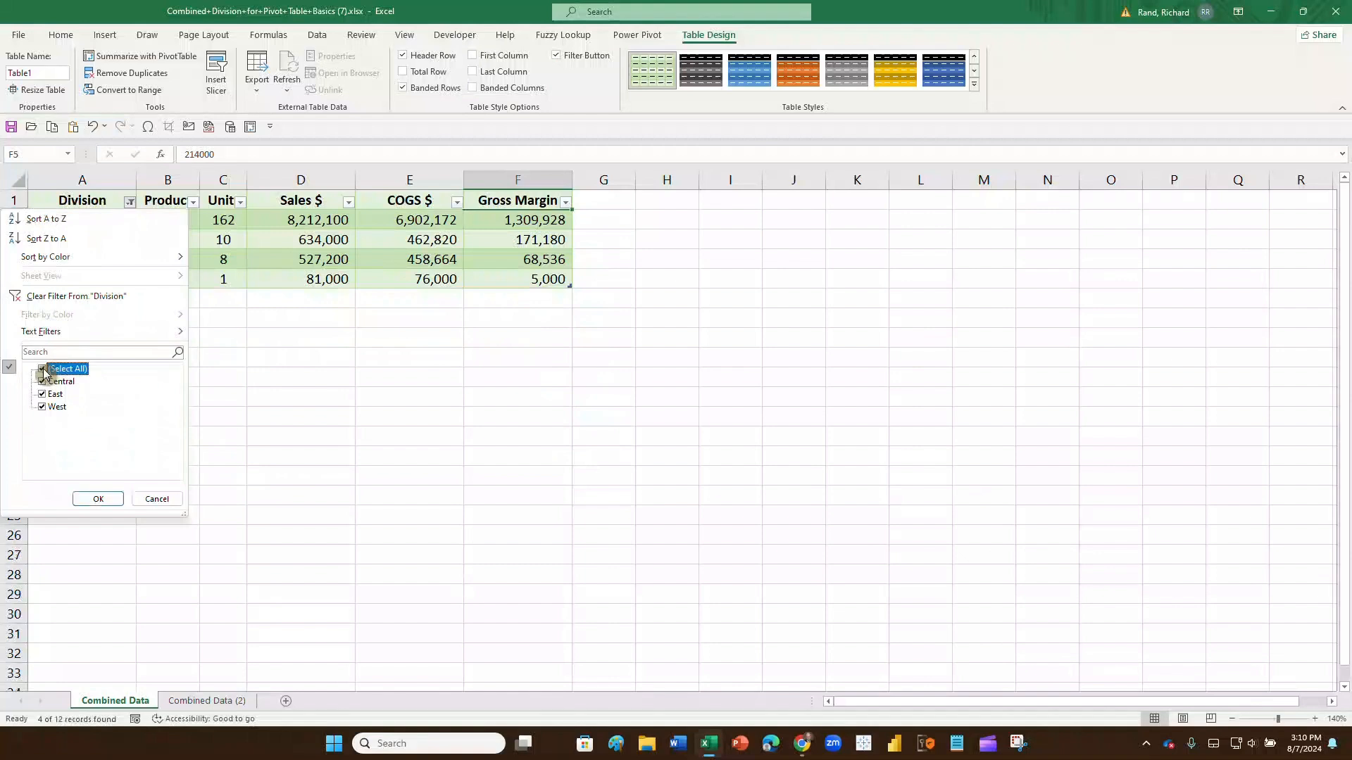
click(92, 499)
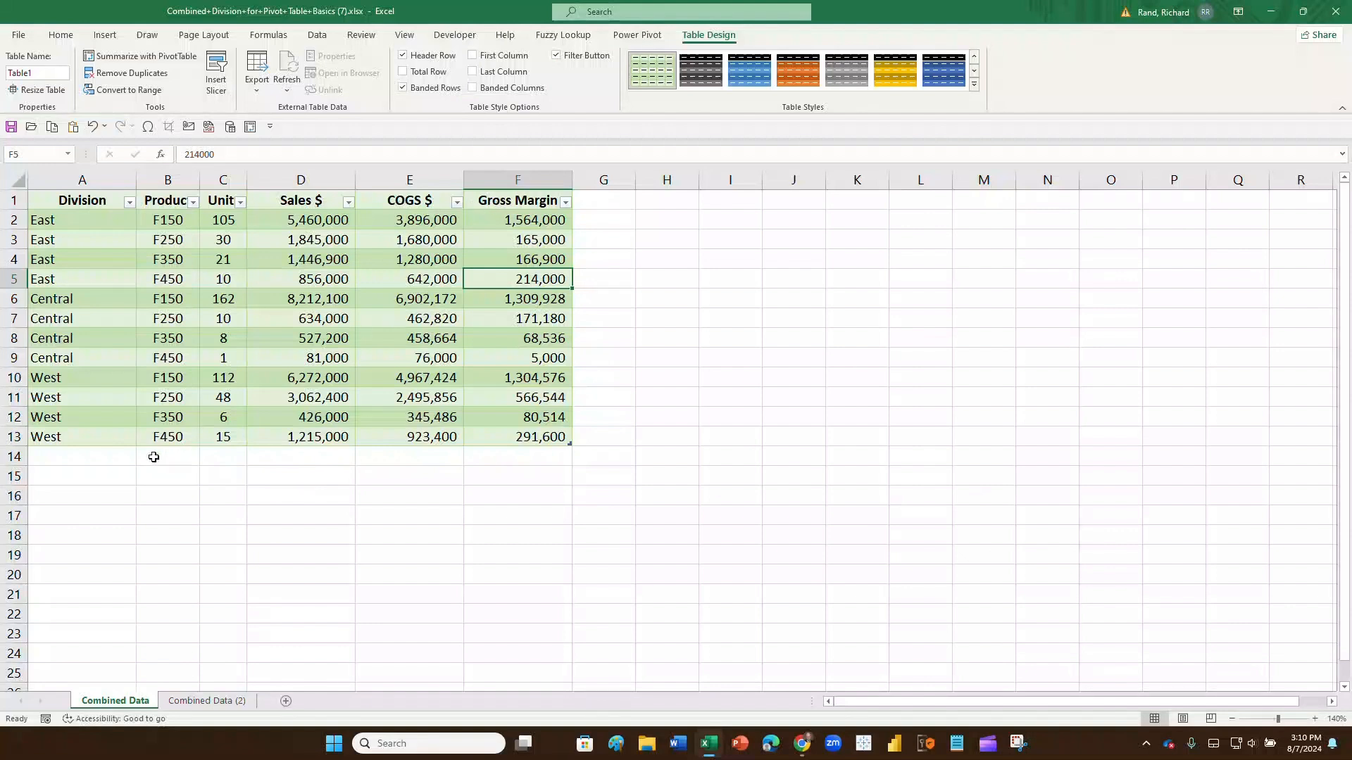
Step: Add a table row below the last West record with division North, product F150 and 1000 units
click(106, 454)
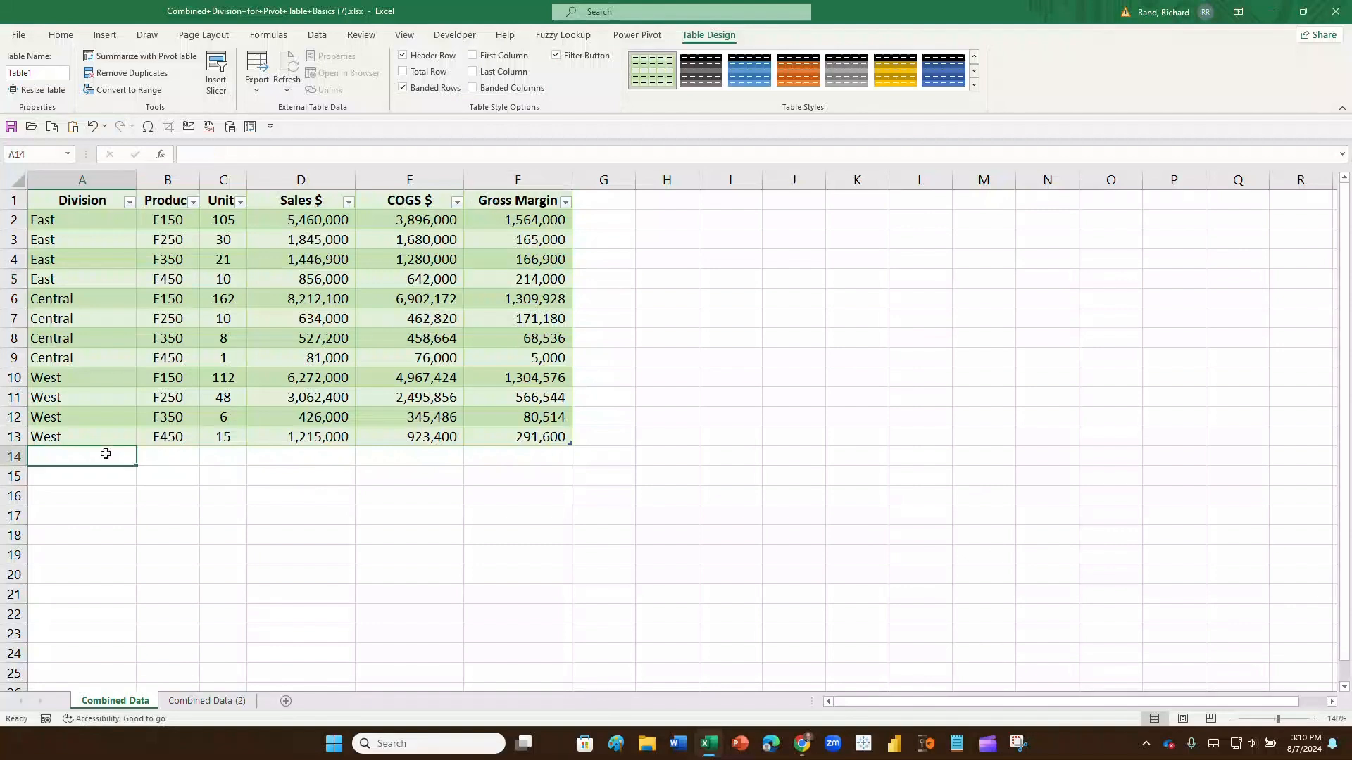
text(North)
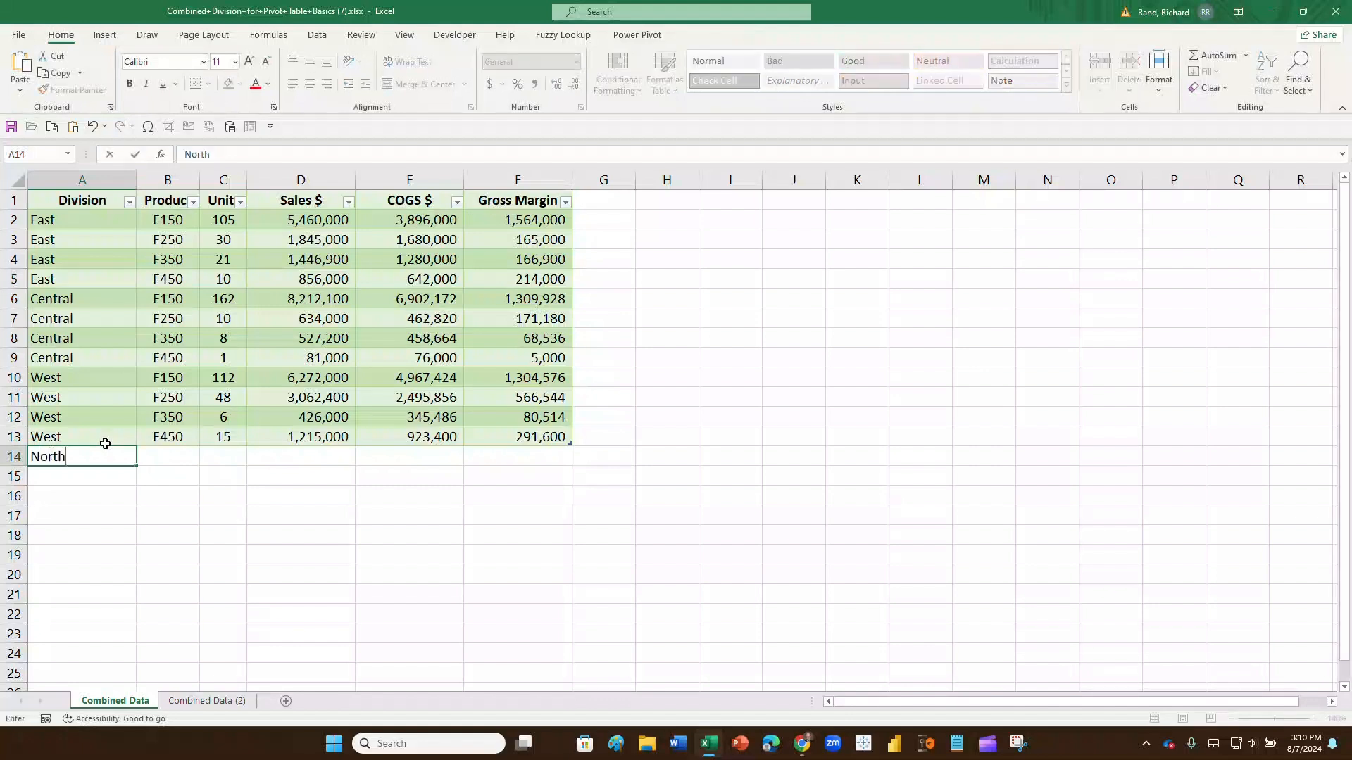
key(Tab)
text(F150)
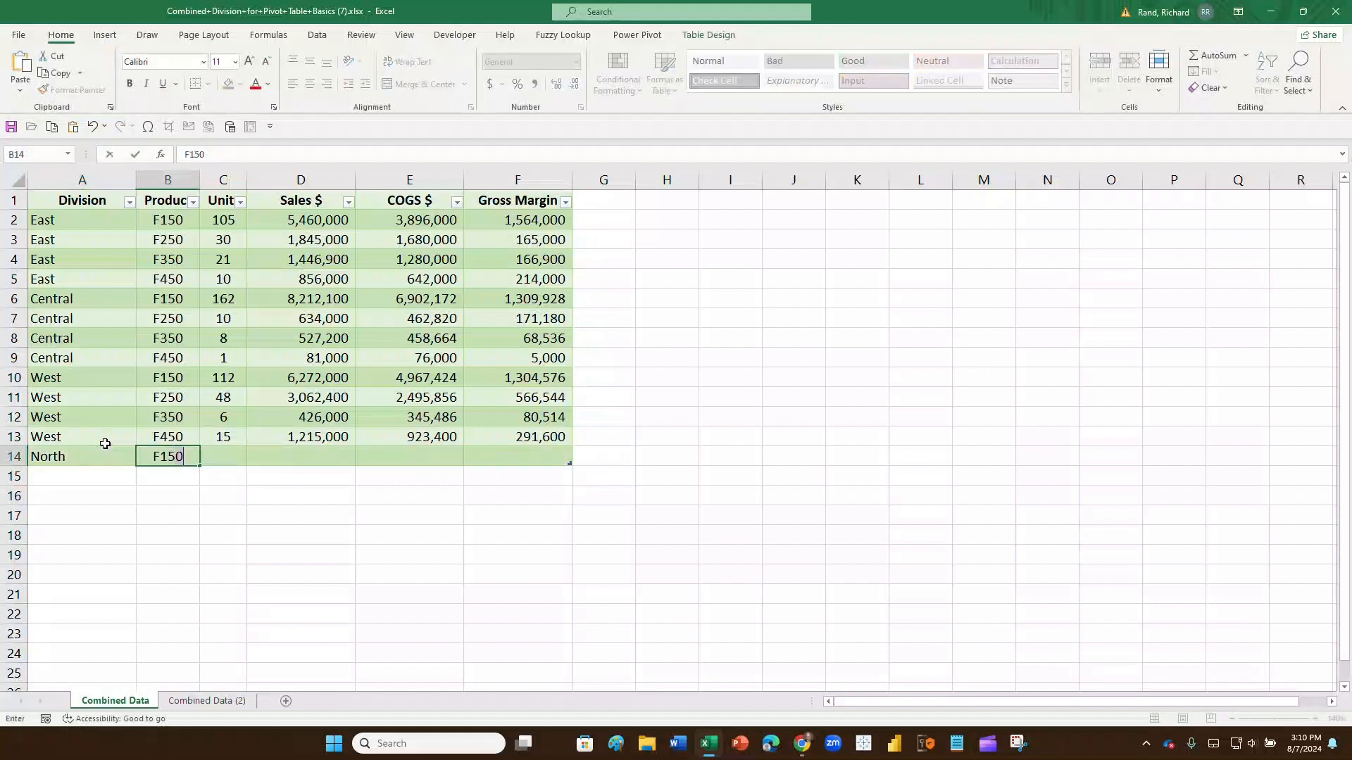
key(Tab)
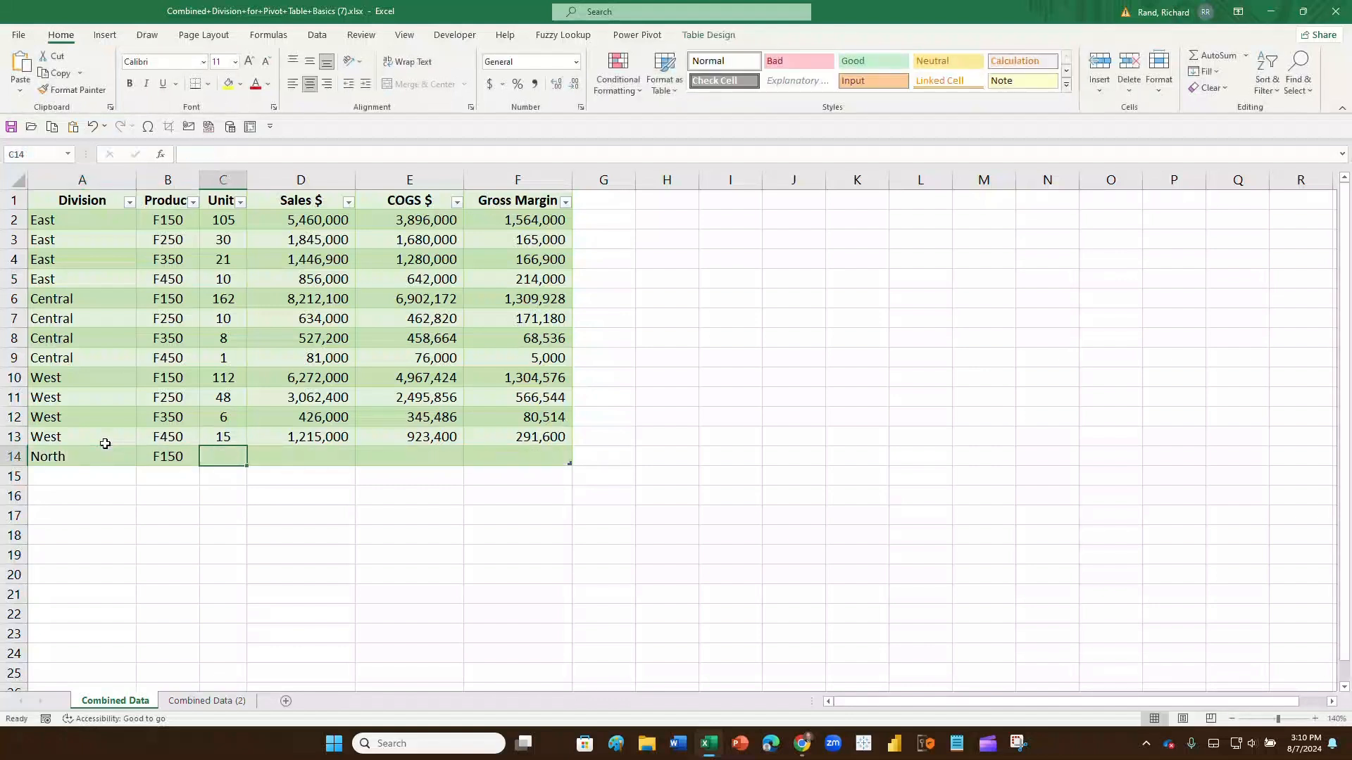
text(1)
text(000)
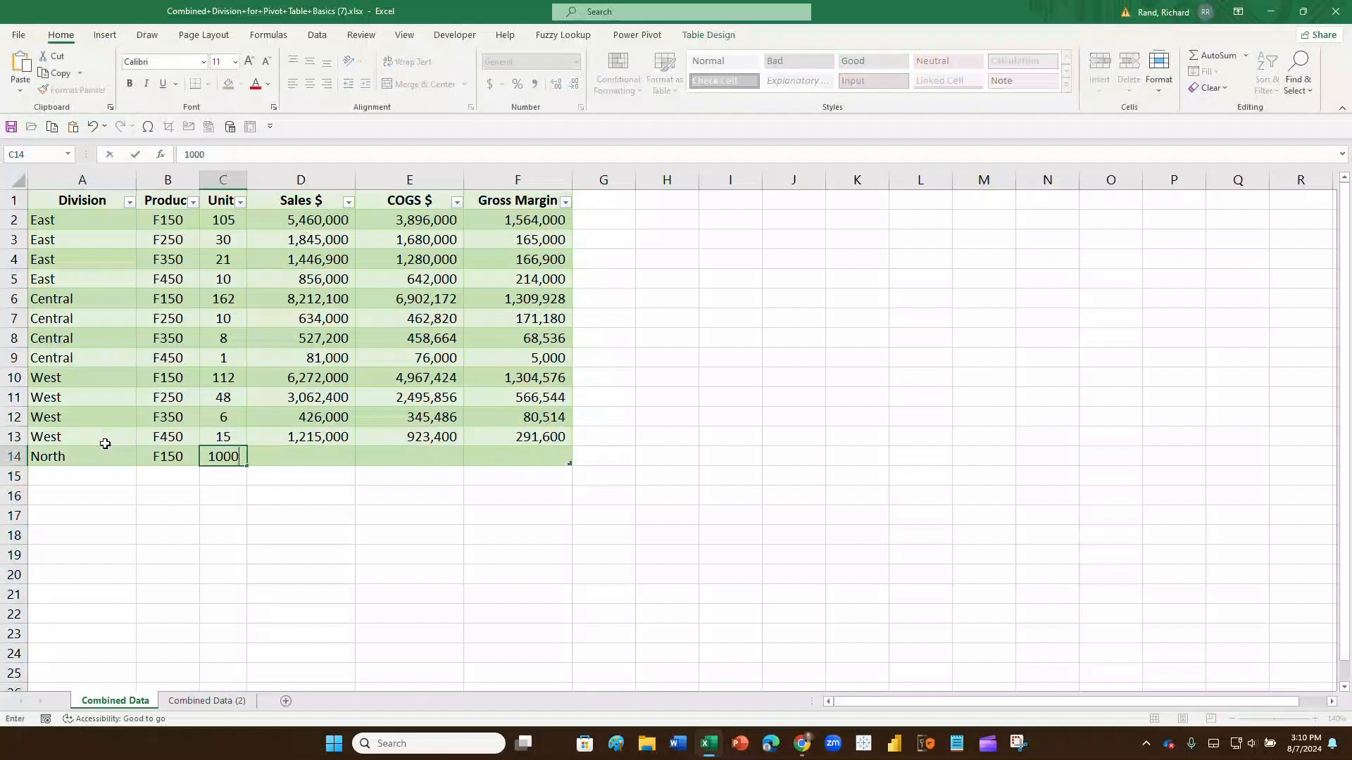
key(Tab)
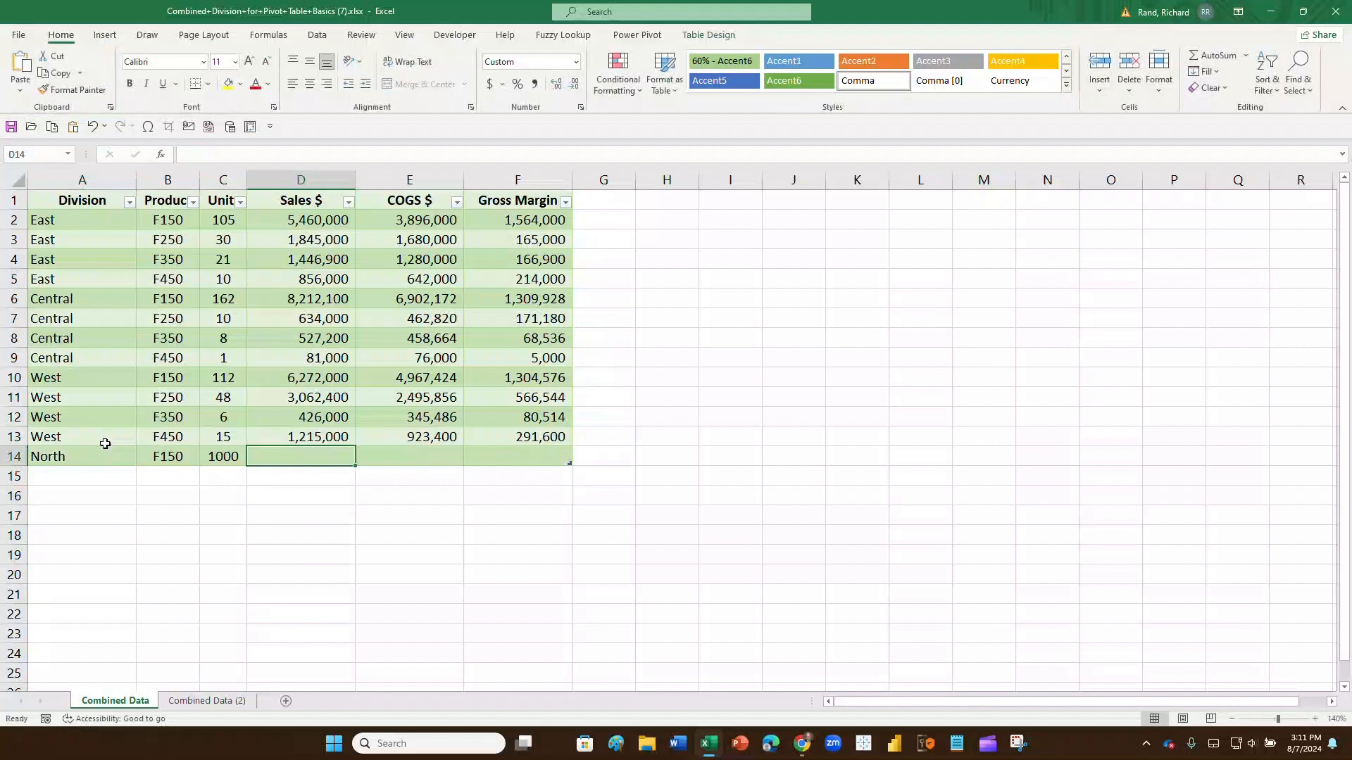
Step: Calculate the North row's Sales $ with a formula multiplying its Units by 50000
text(=)
key(Left)
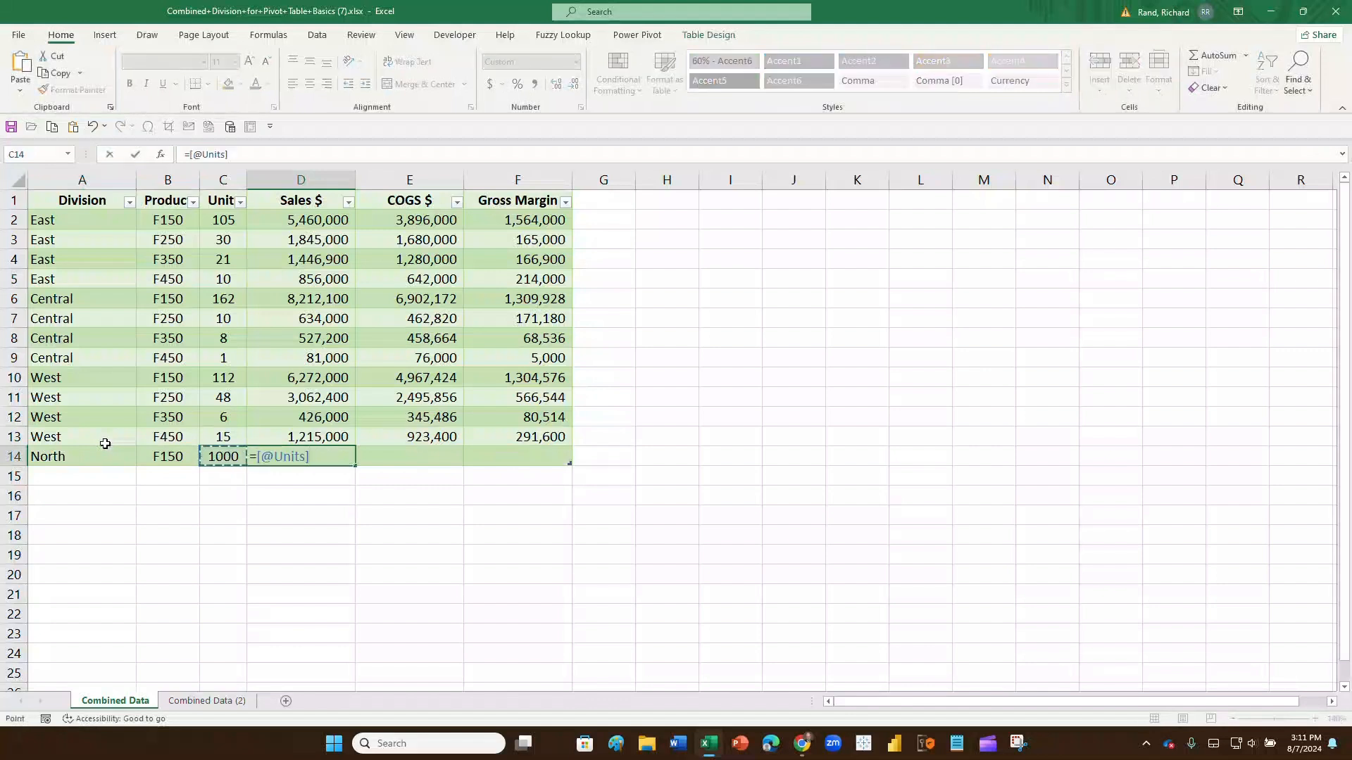
text(50000)
key(Return)
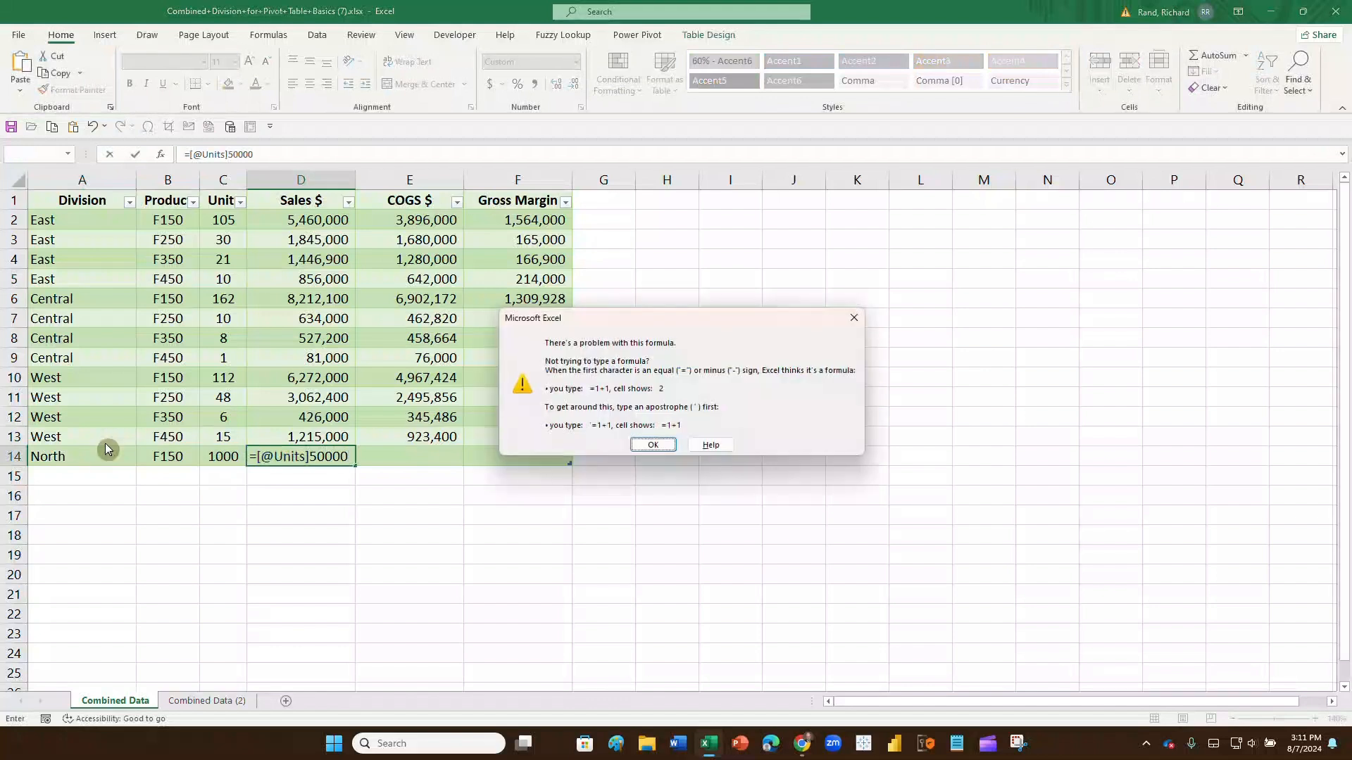
key(Return)
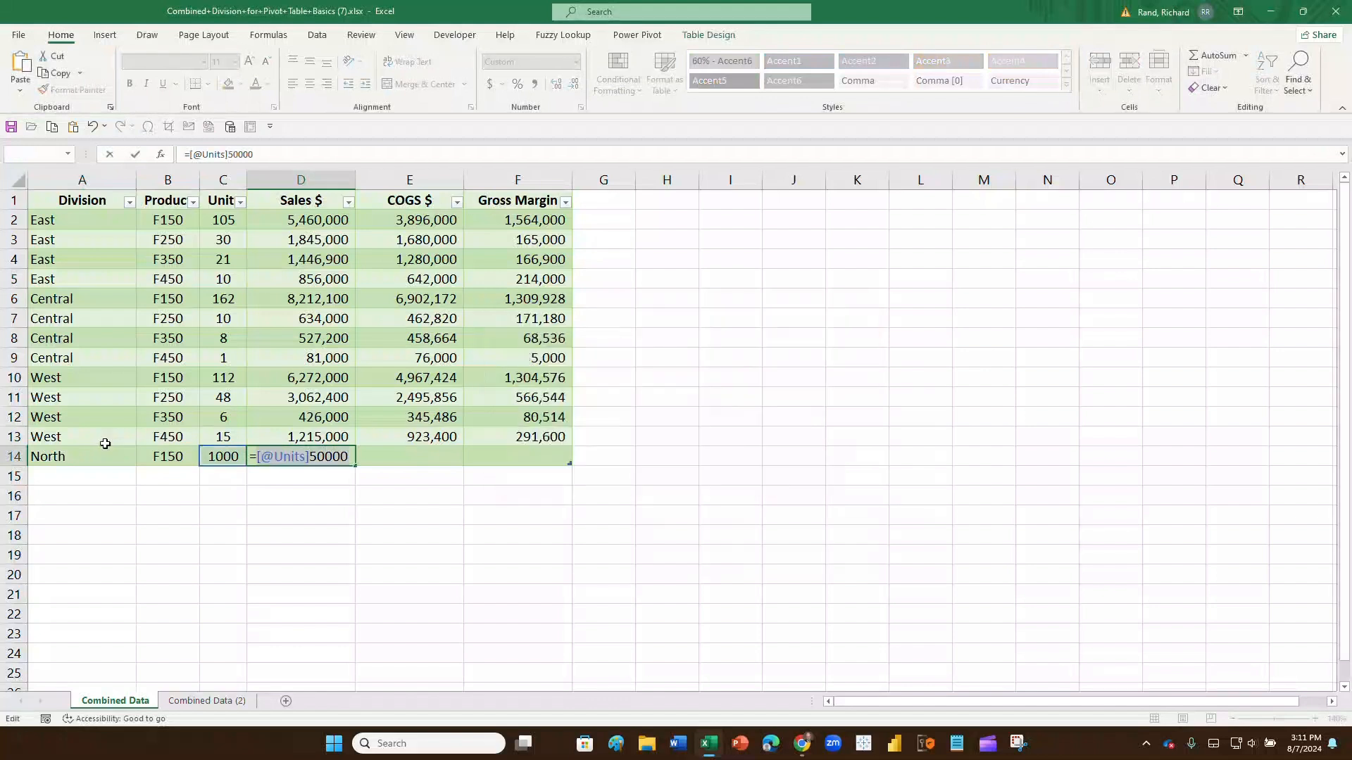
key(BackSpace)
key(BackSpace)
key(BackSpace)
key(BackSpace)
key(BackSpace)
key(BackSpace)
key(BackSpace)
key(BackSpace)
key(BackSpace)
key(BackSpace)
key(BackSpace)
key(BackSpace)
key(BackSpace)
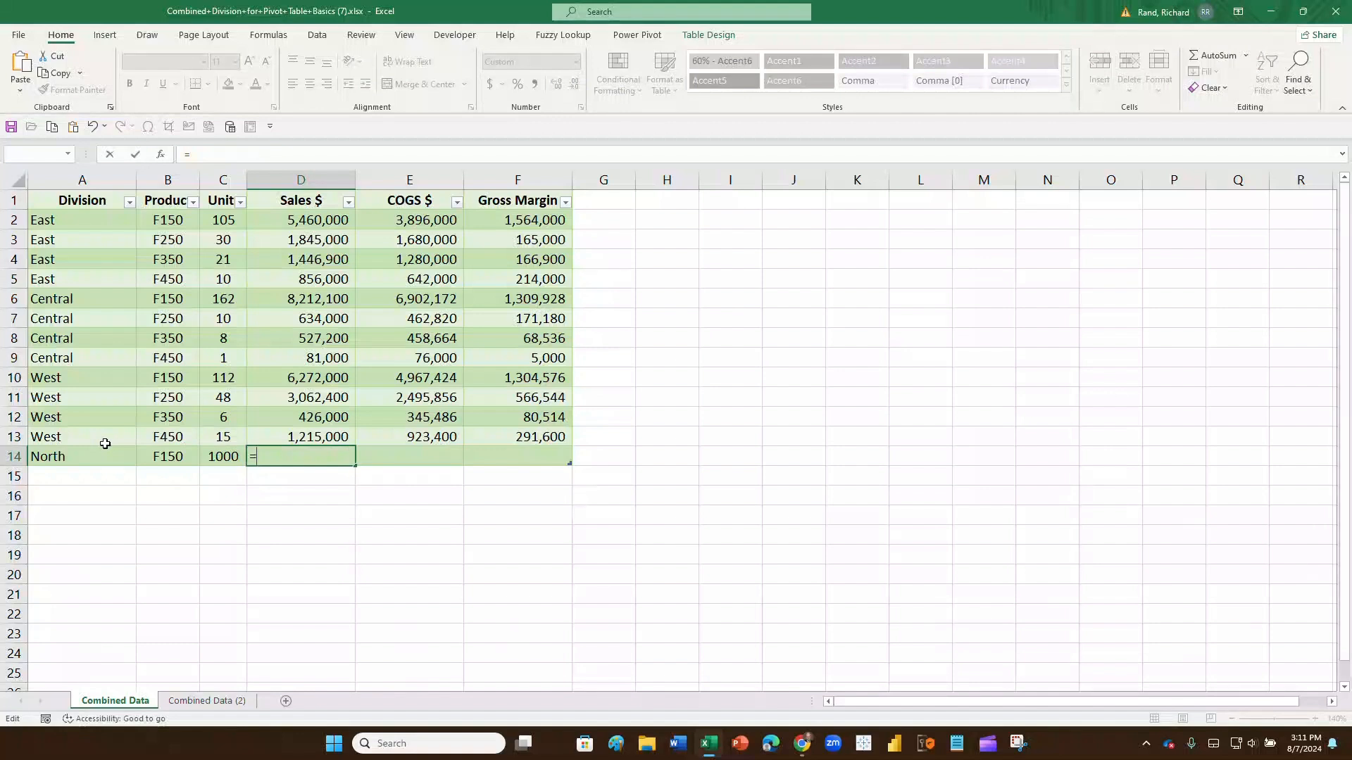
click(217, 441)
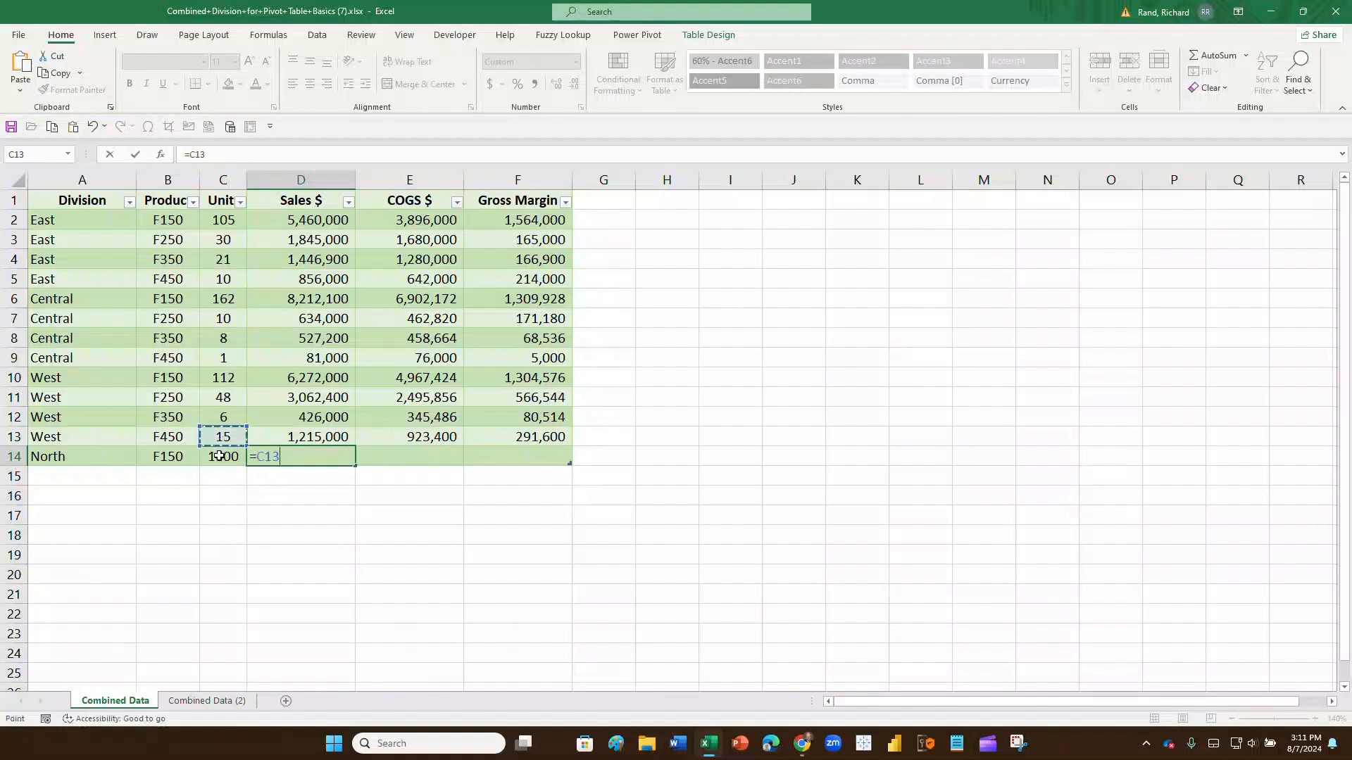
click(219, 457)
text(*)
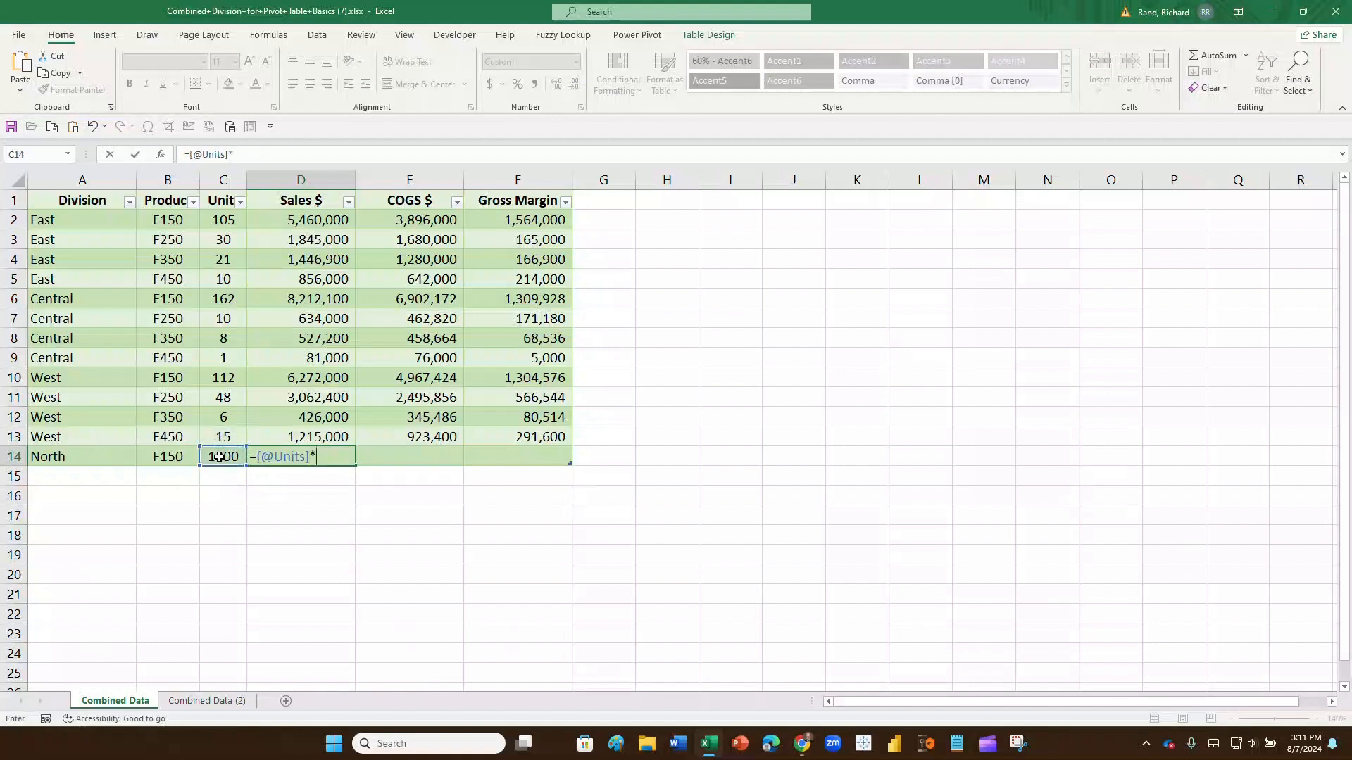
text(50000)
key(Return)
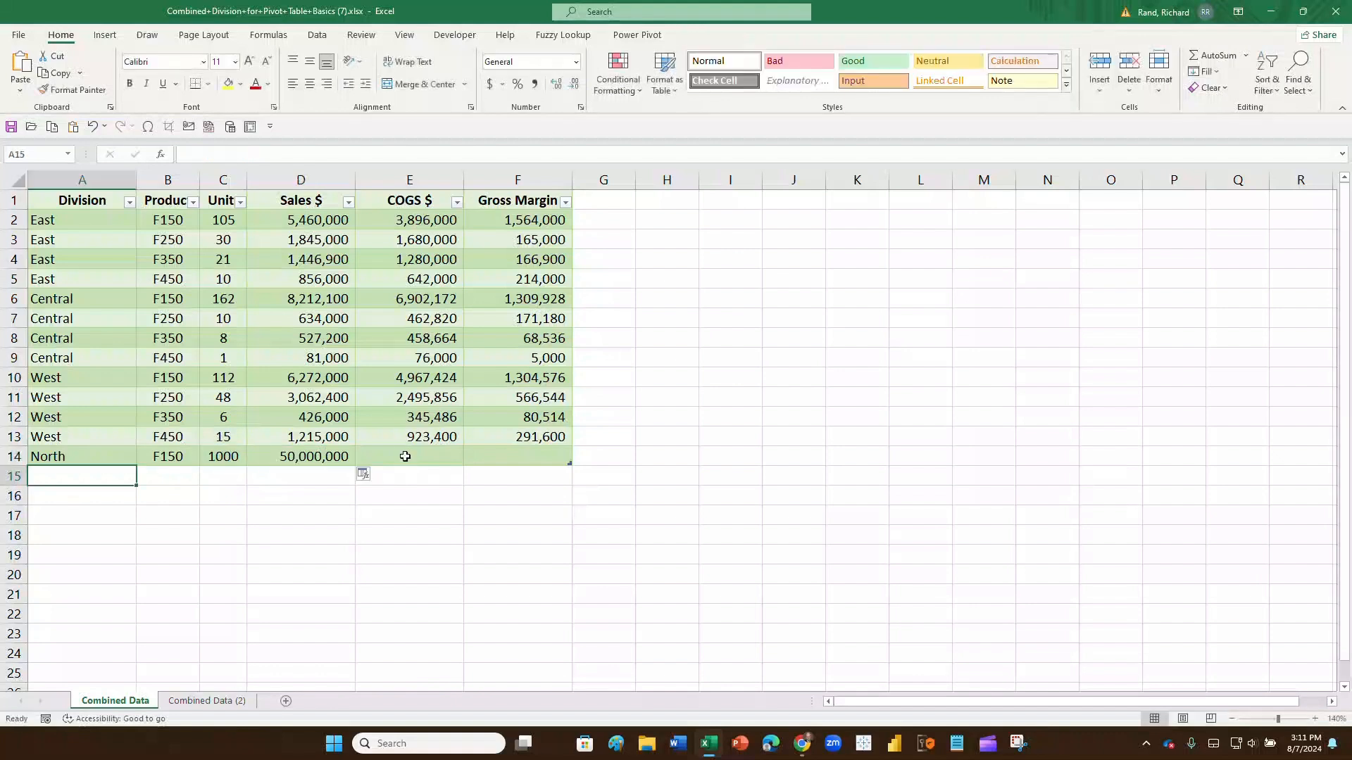
Step: Calculate the North row's COGS $ with a formula multiplying its Units by 26000
click(405, 456)
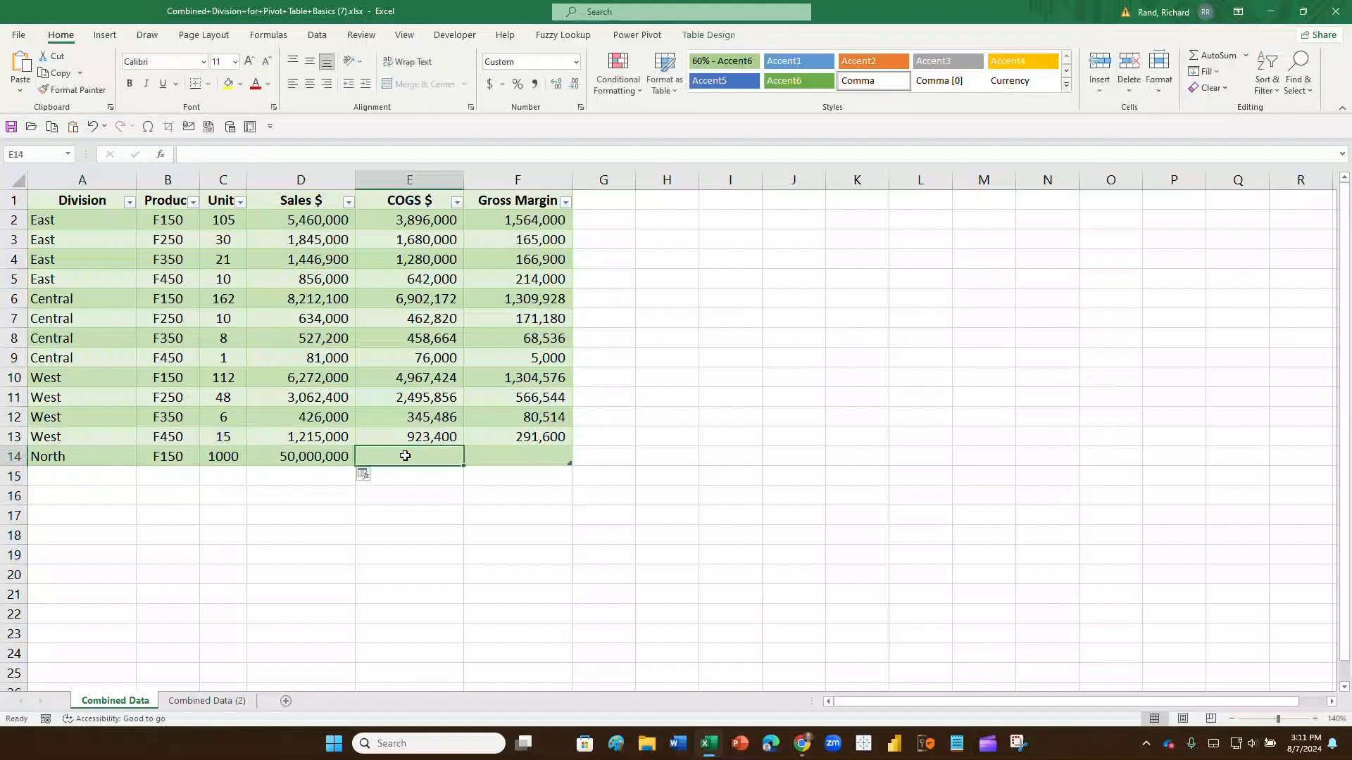
text(=)
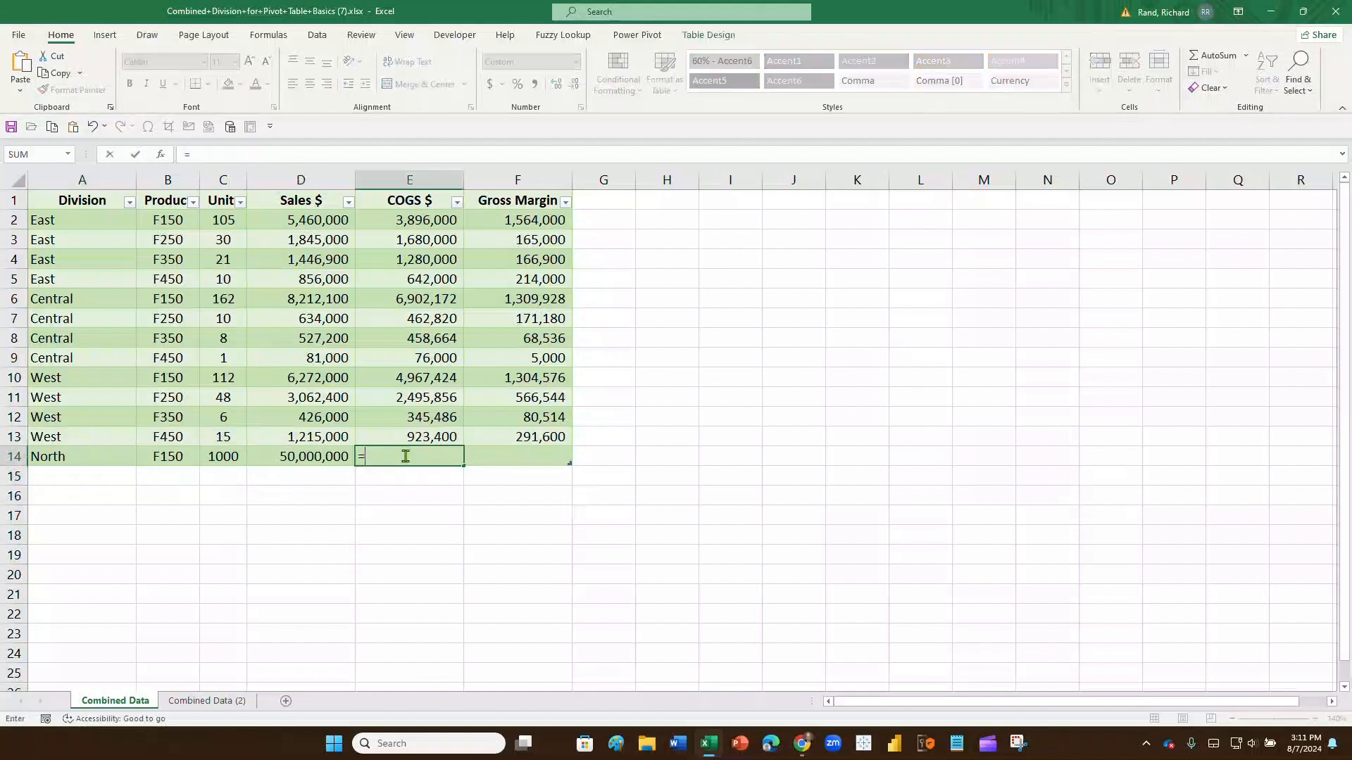
key(Left)
key(Left)
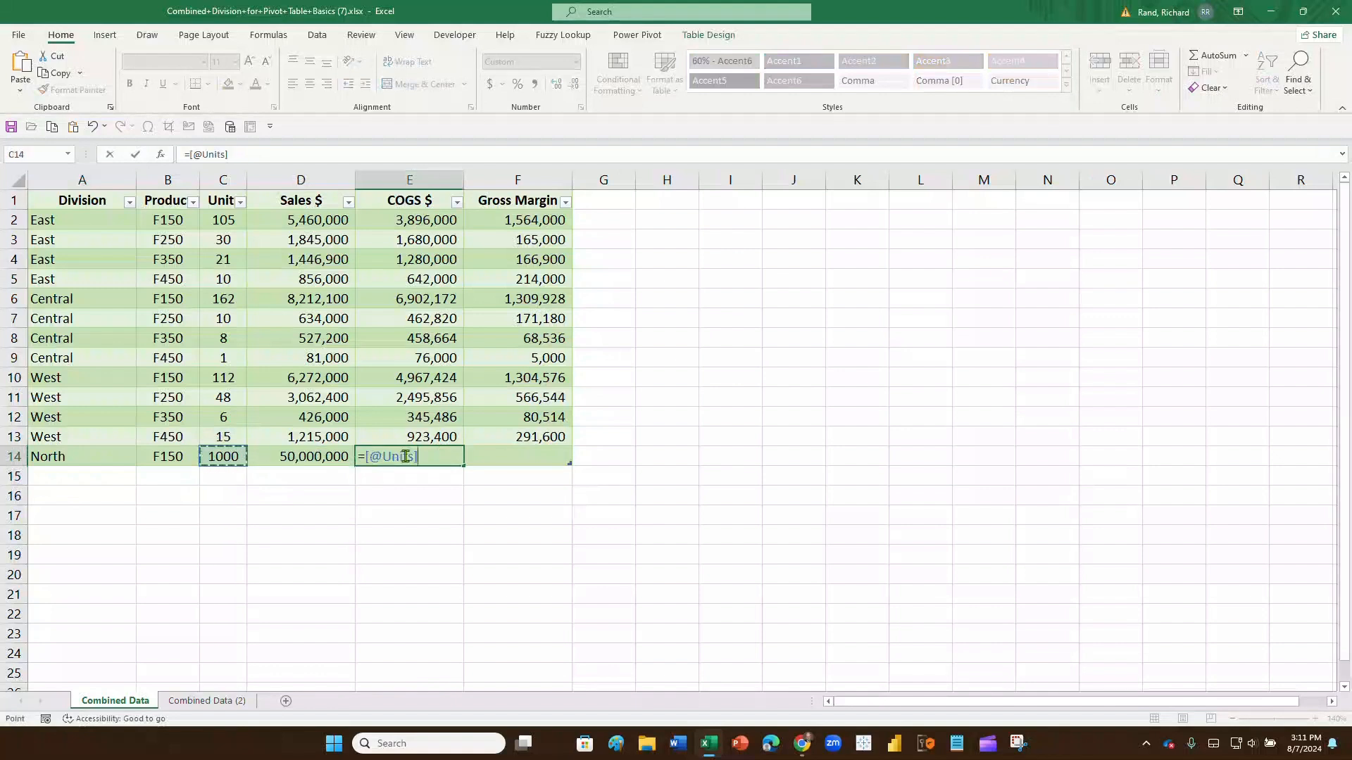
text(*26000)
key(Return)
Step: Calculate the North F150 row's Gross Margin with a formula subtracting its COGS $ from its Sales $
click(495, 438)
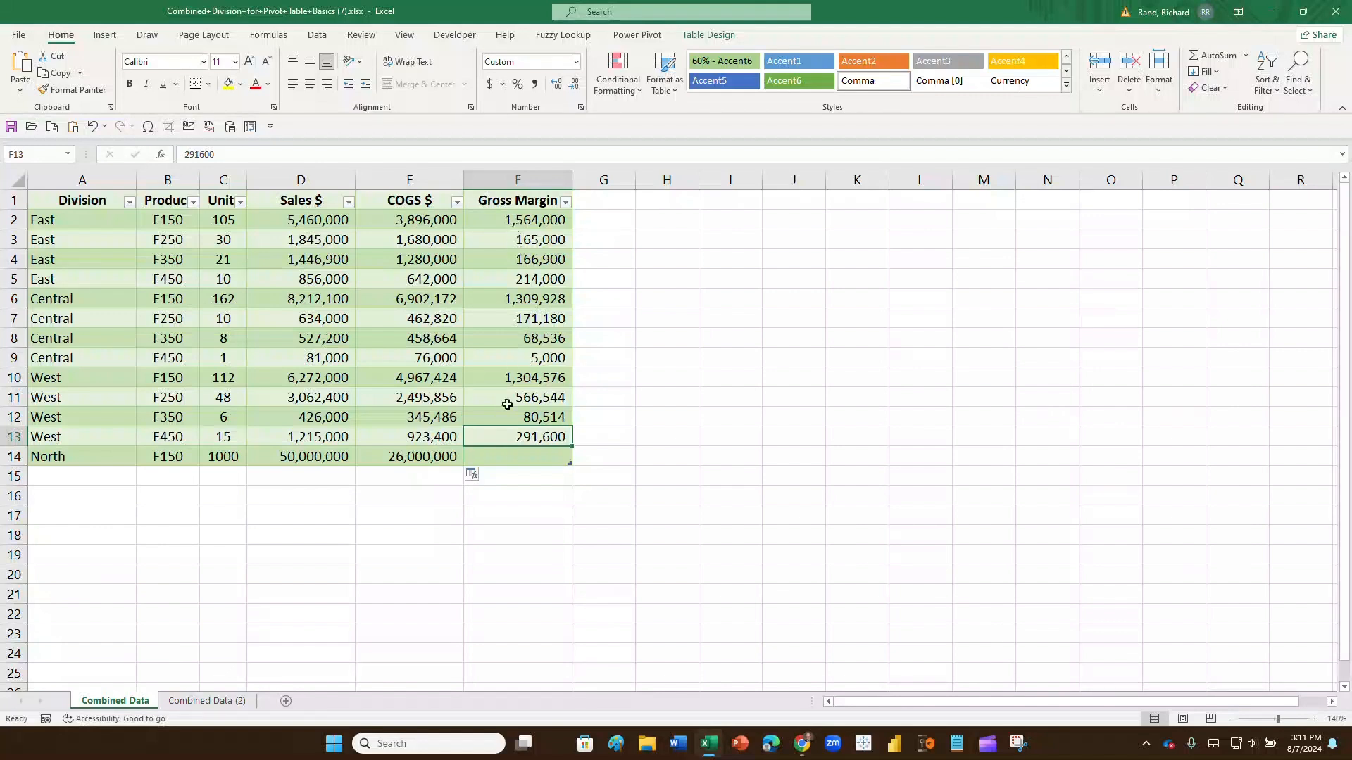
click(507, 460)
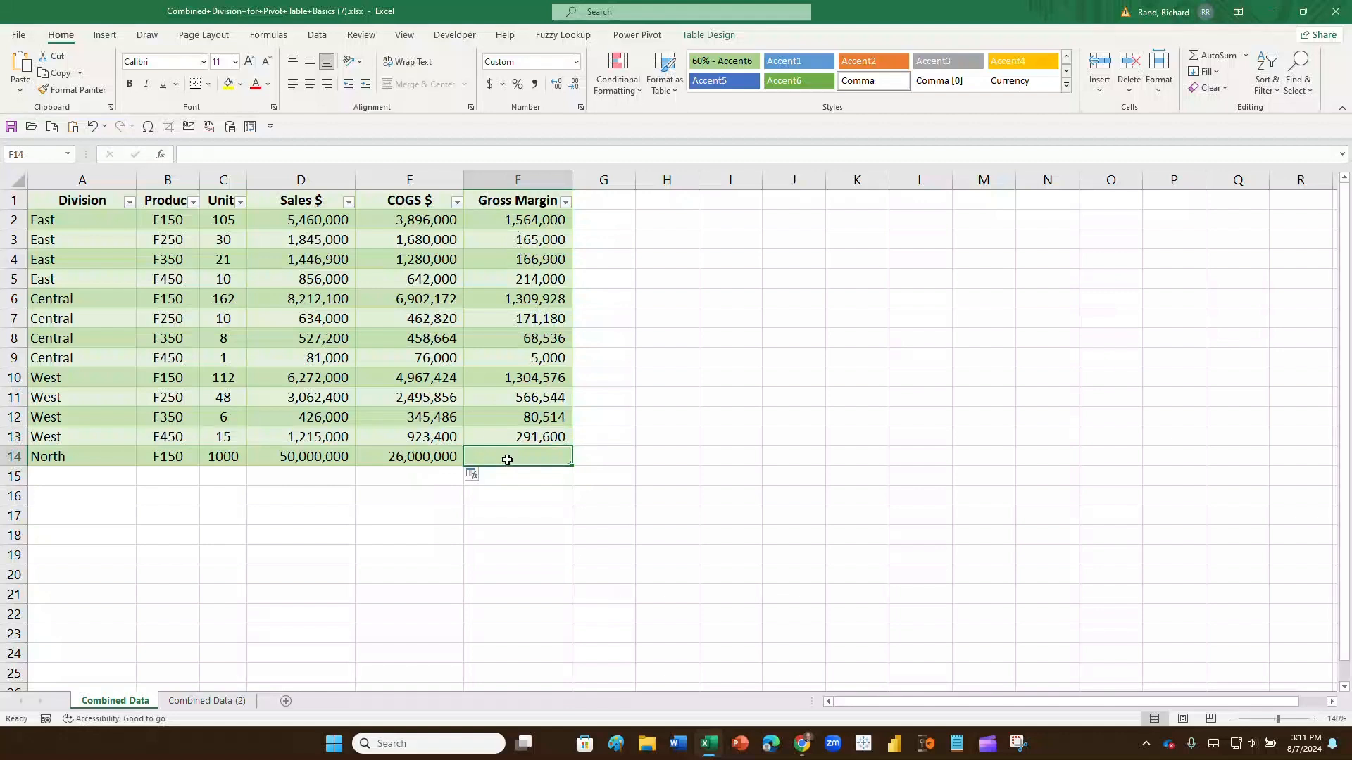
text(=)
key(Left)
key(Left)
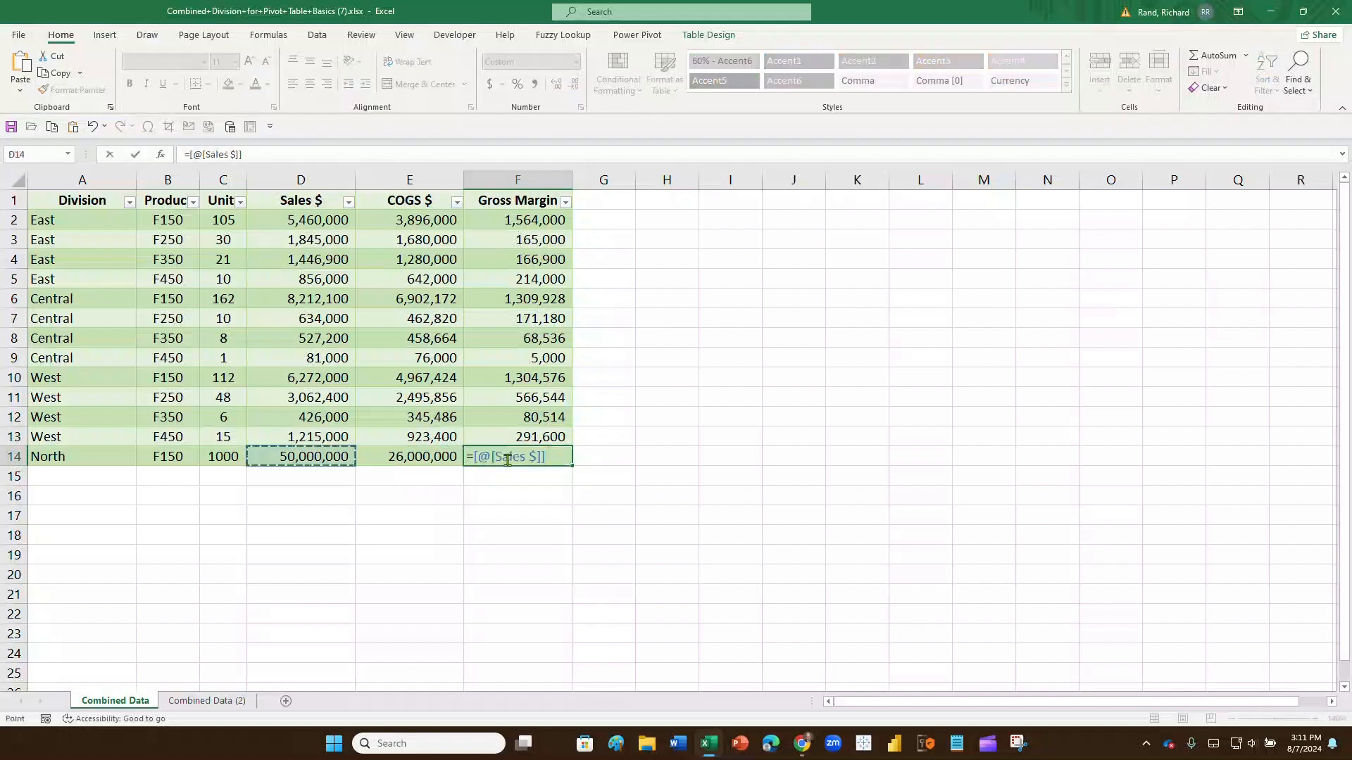
text(-)
key(Left)
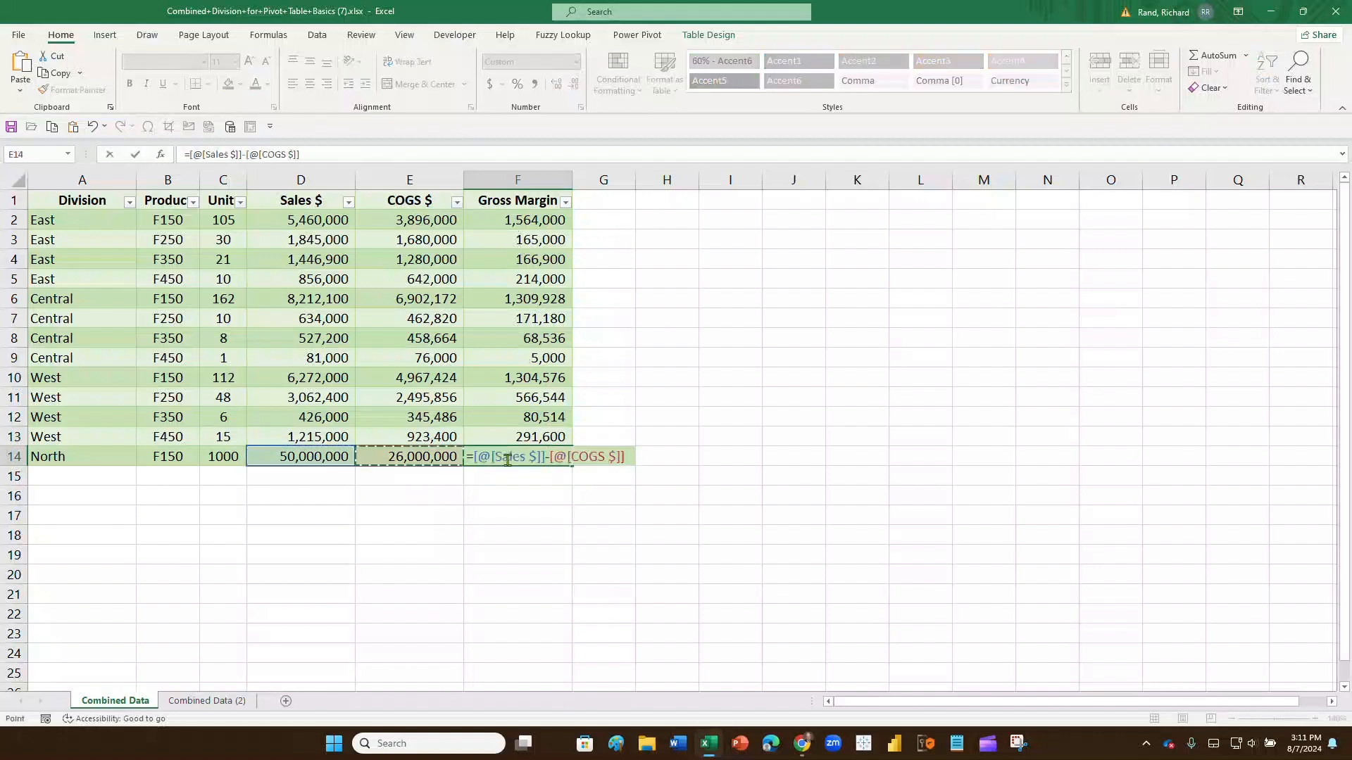
key(Return)
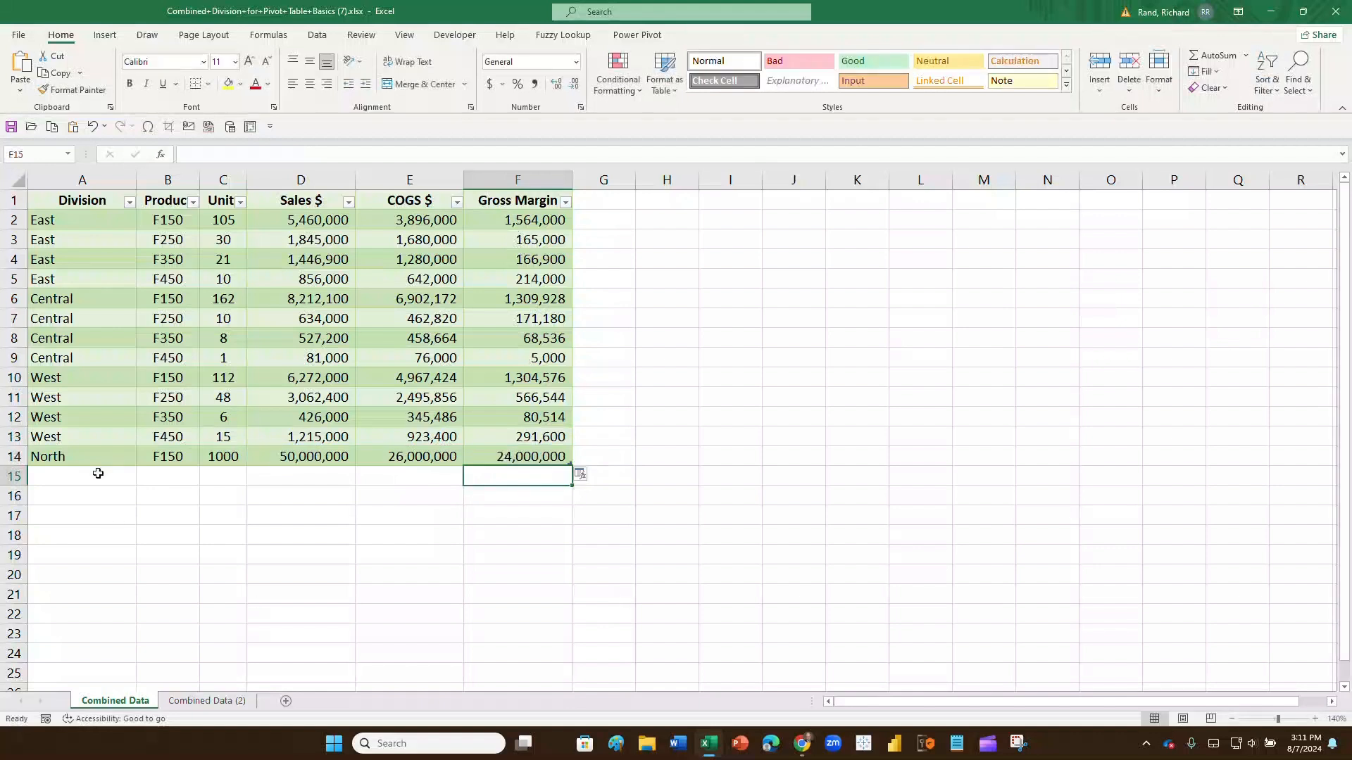
Step: Add another table row below the North F150 record with division North, product F250 and 100 units
click(127, 475)
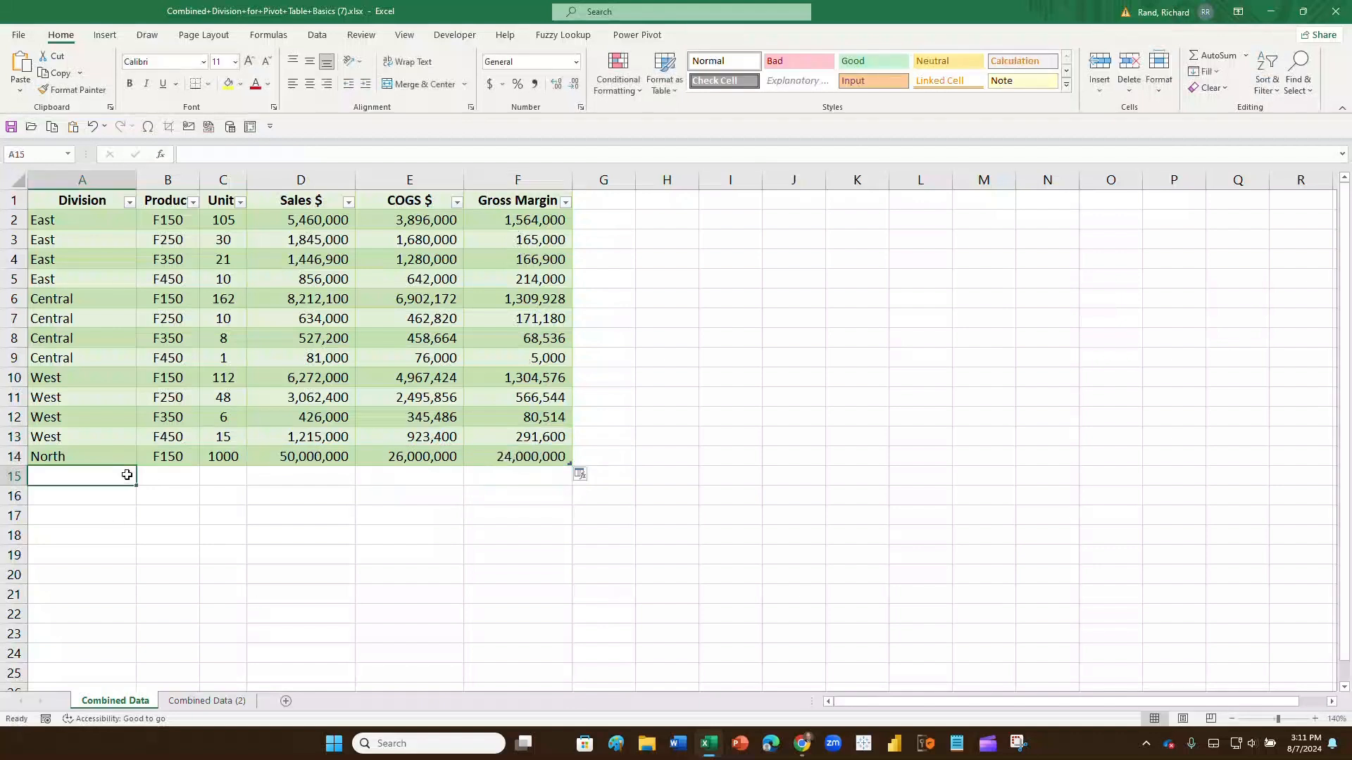
text(Norht)
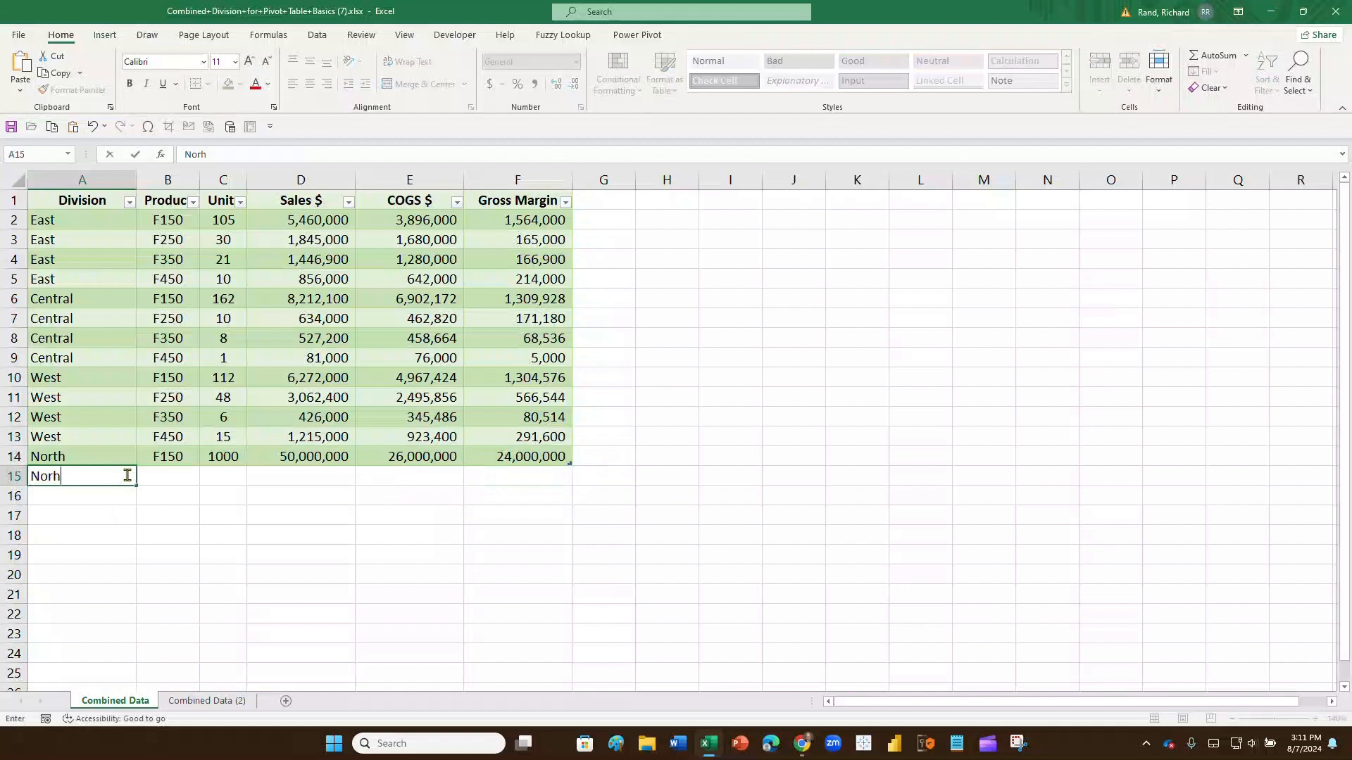
key(BackSpace)
text(th)
key(Tab)
text(F250)
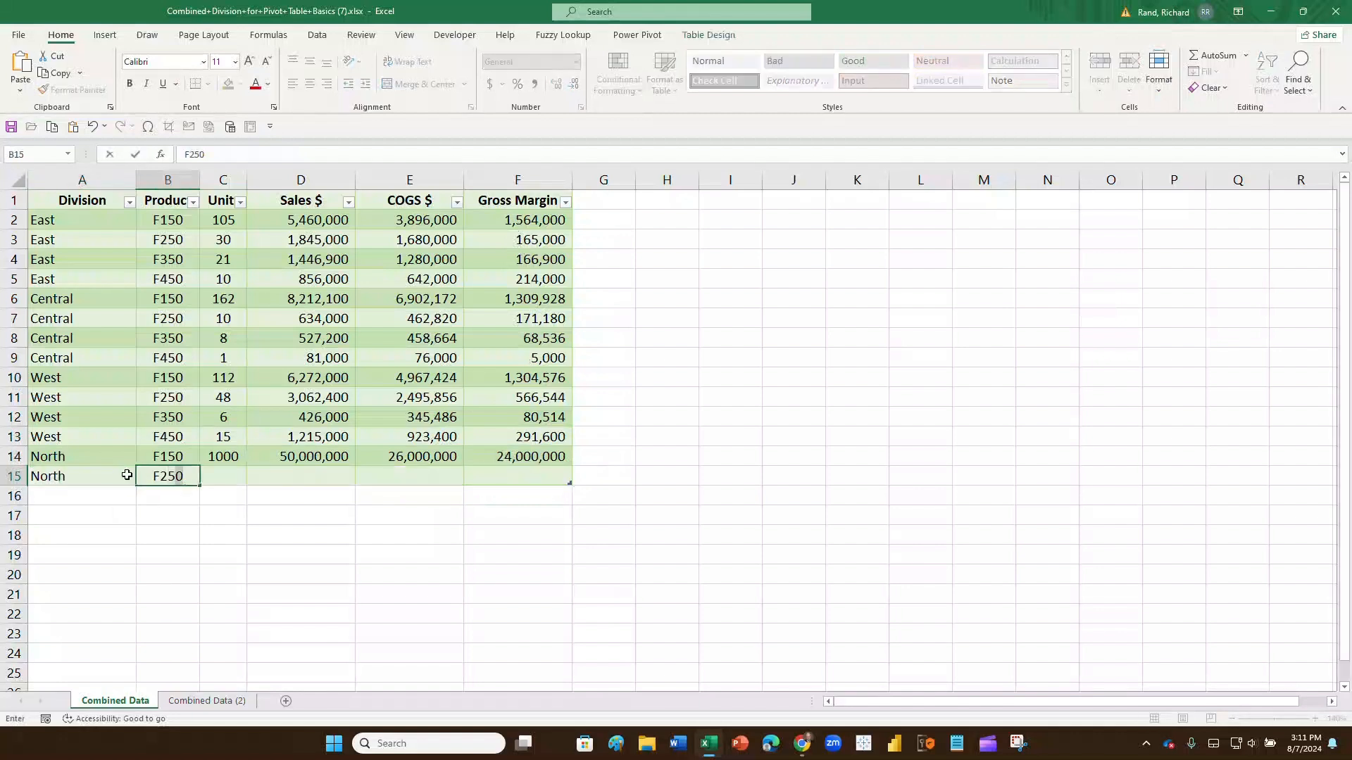
key(Tab)
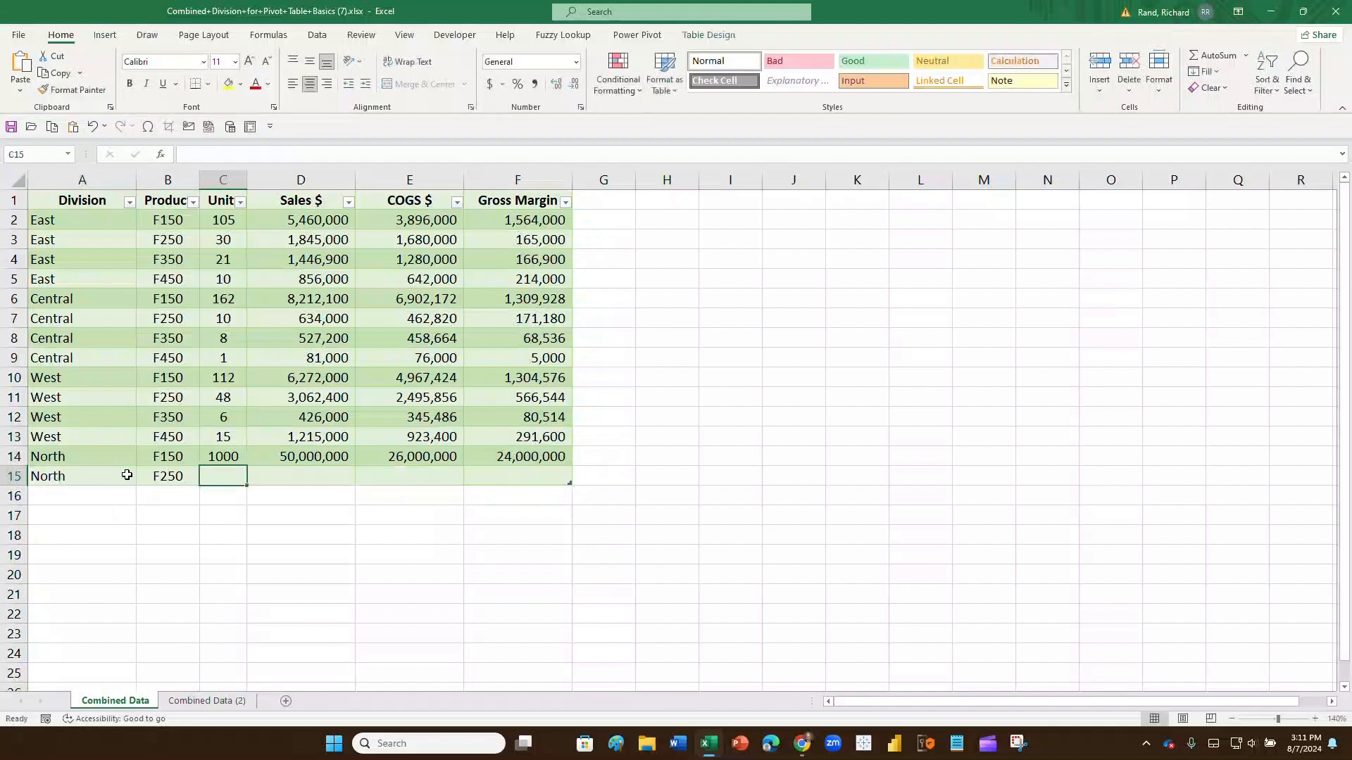
text(100)
key(Tab)
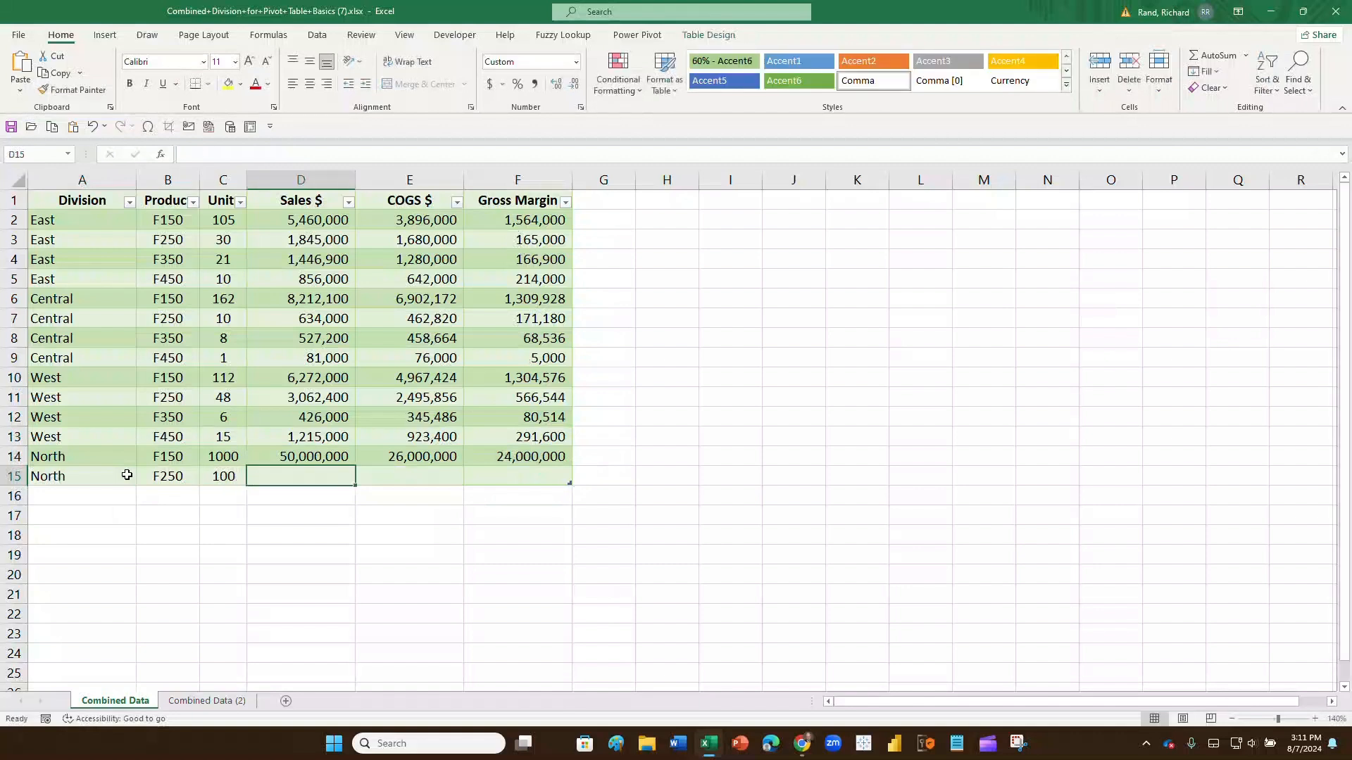
Step: Calculate the North F250 row's Sales $ with a formula multiplying its Units by 60000
text(60)
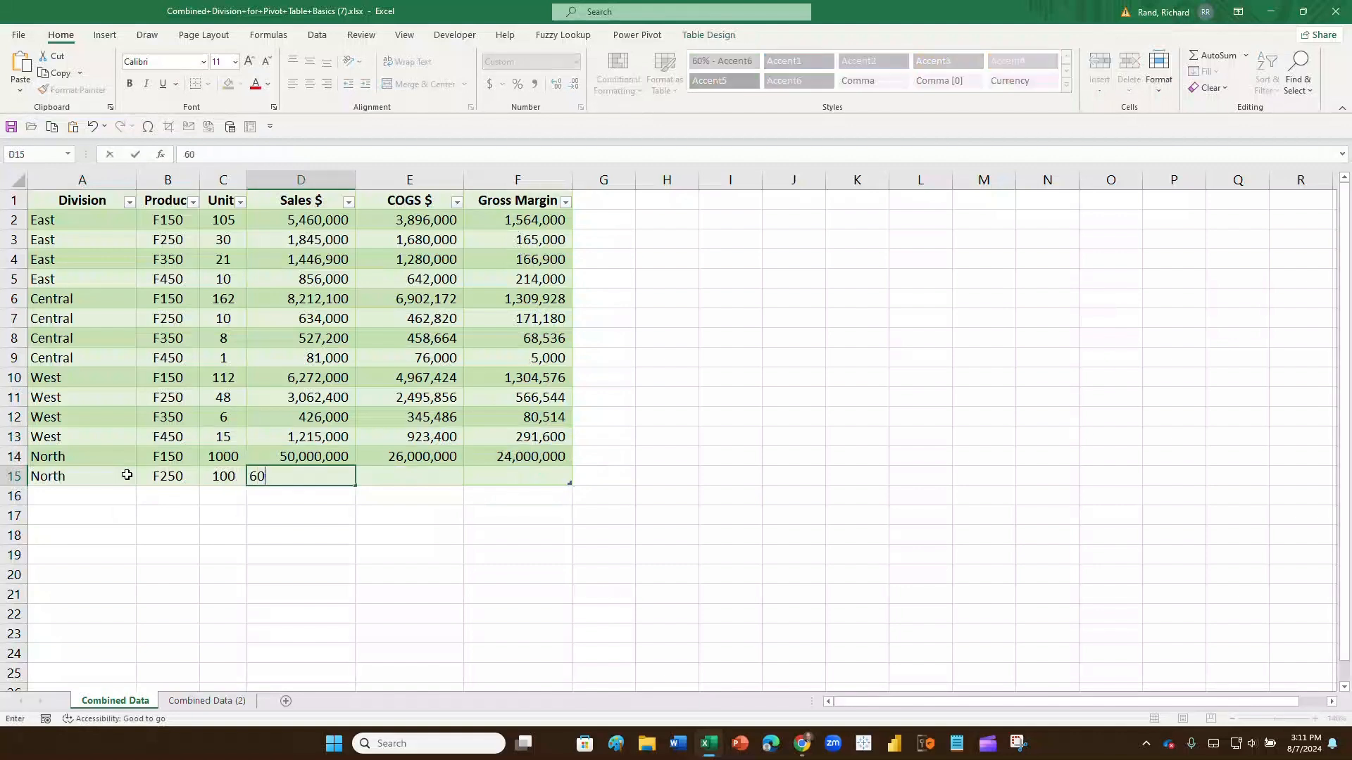
key(BackSpace)
key(BackSpace)
text(=)
key(Left)
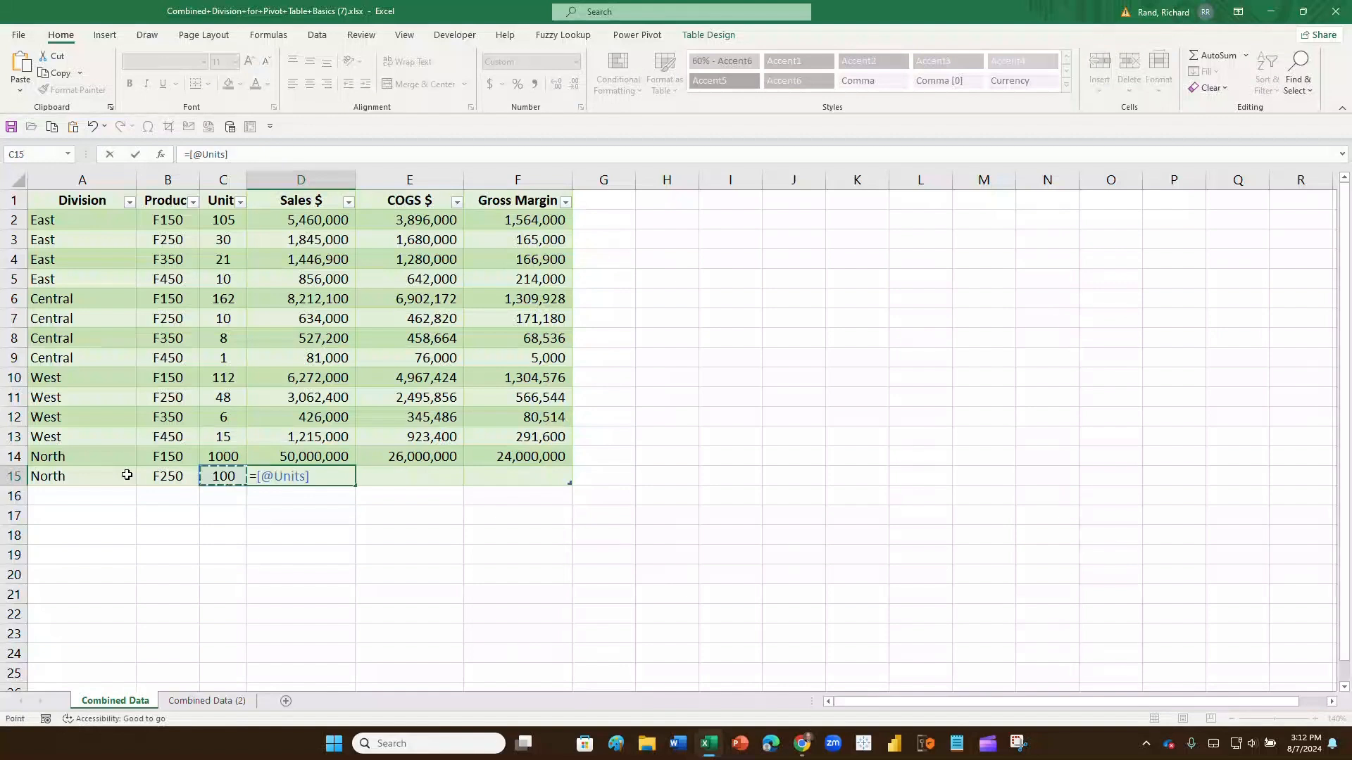
text(*60000)
key(Tab)
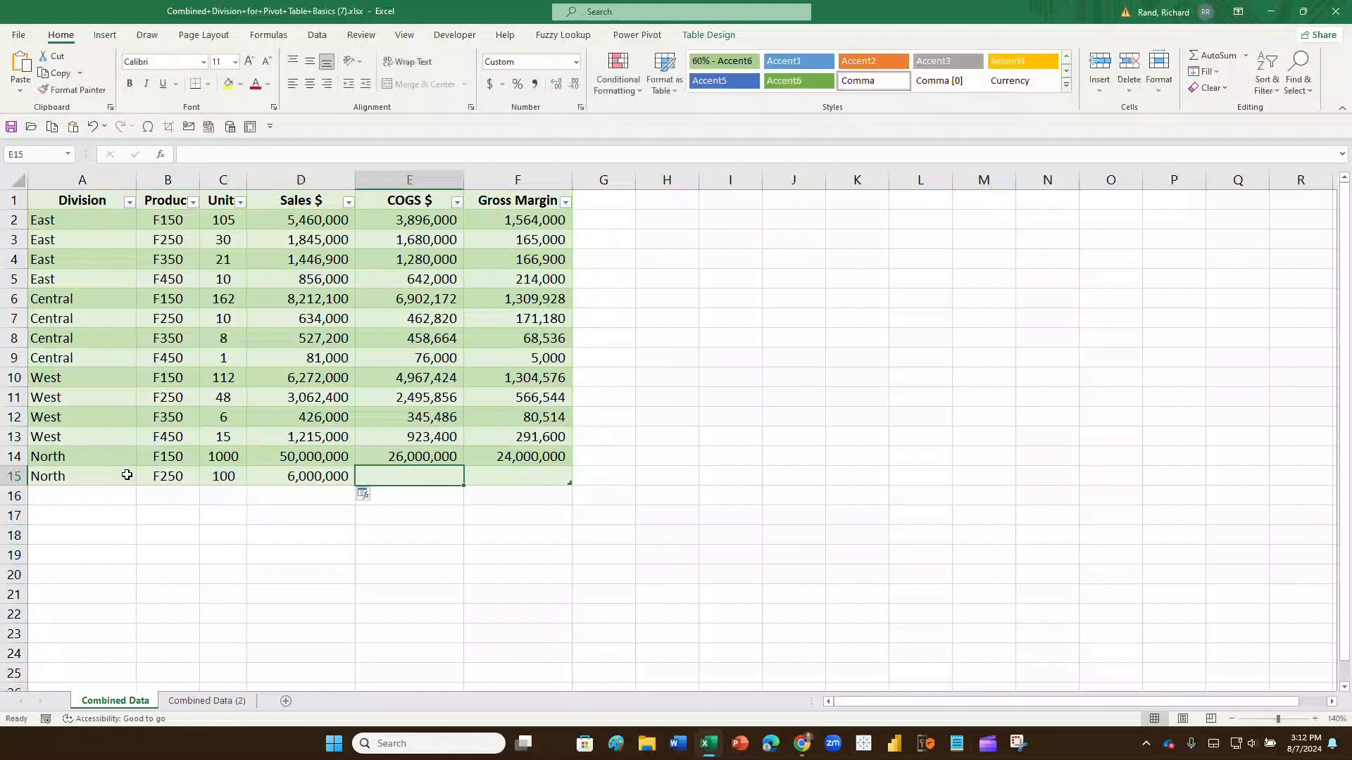
Step: Calculate the North F250 row's COGS $ with a formula multiplying its Units by 32000
text(=)
key(Left)
key(Left)
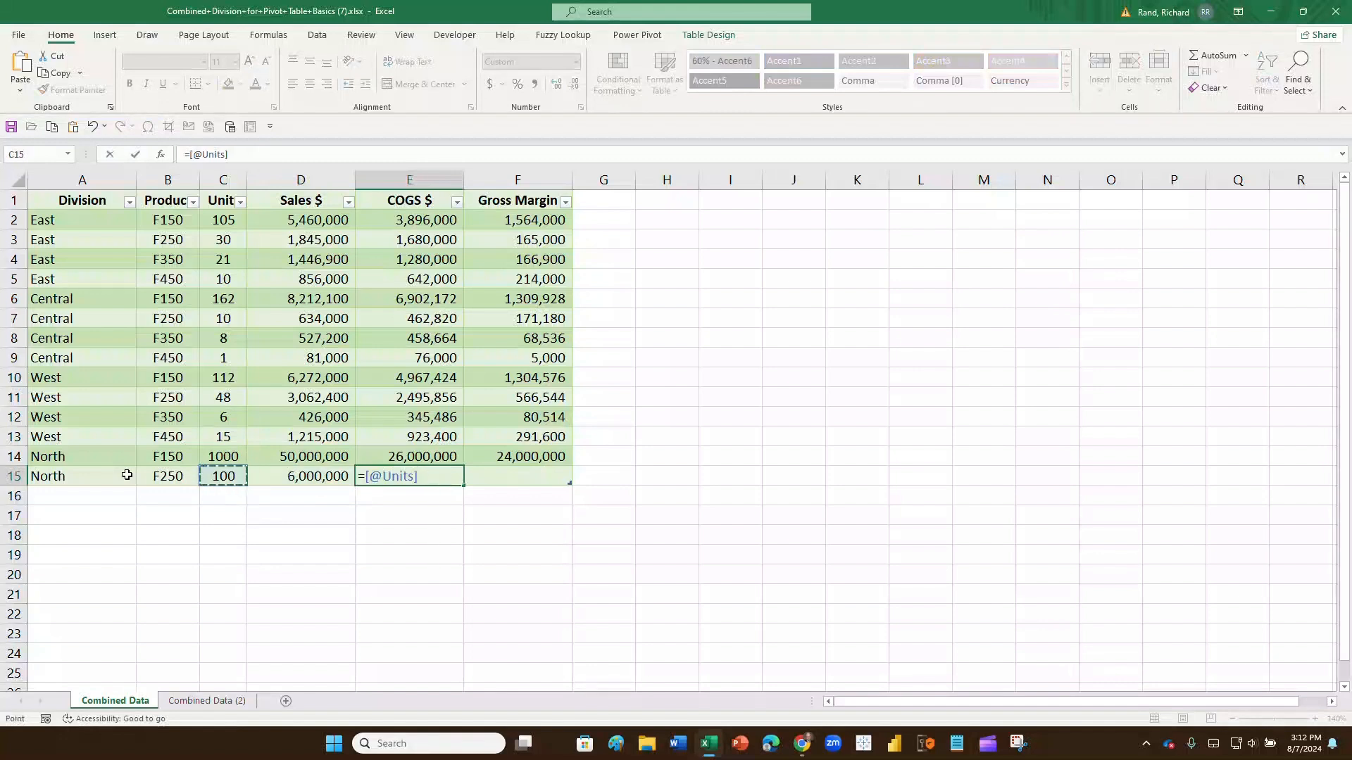
text(*32000)
key(Tab)
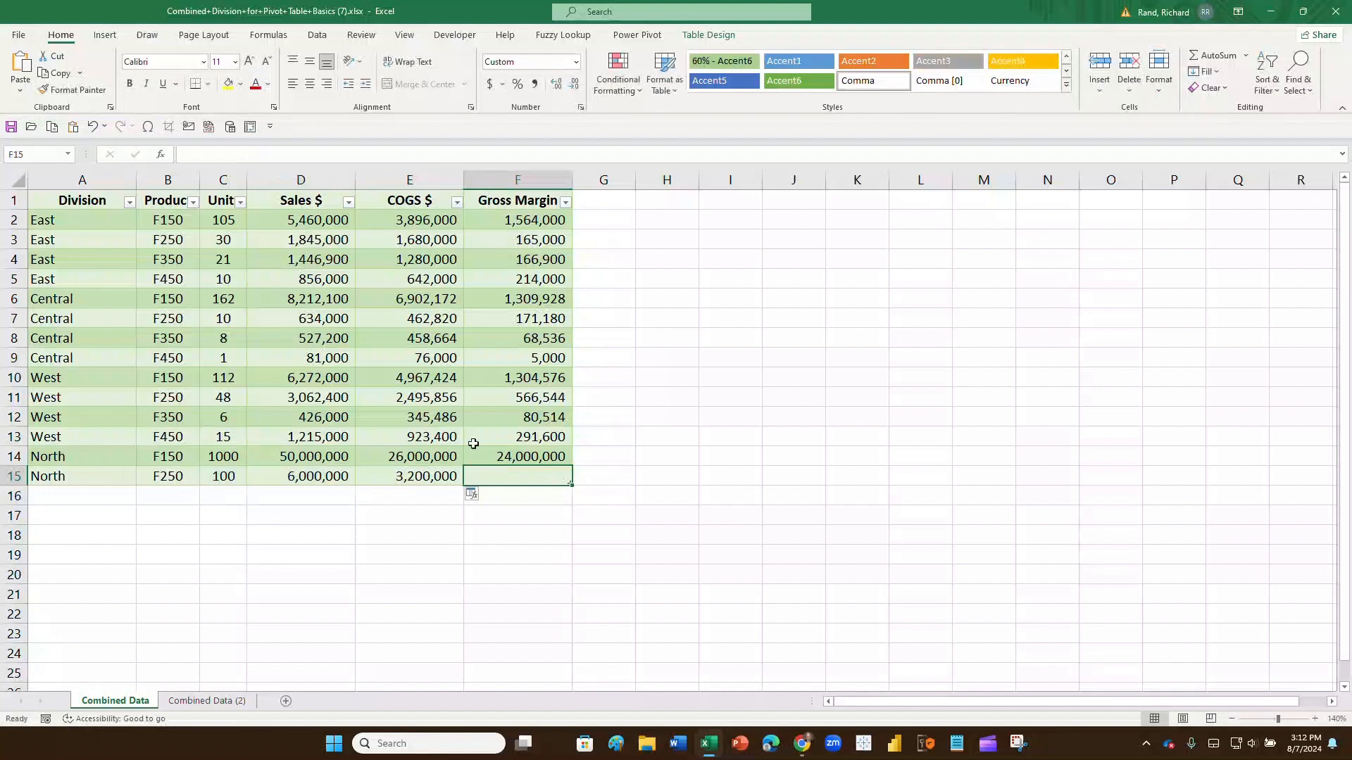
click(512, 223)
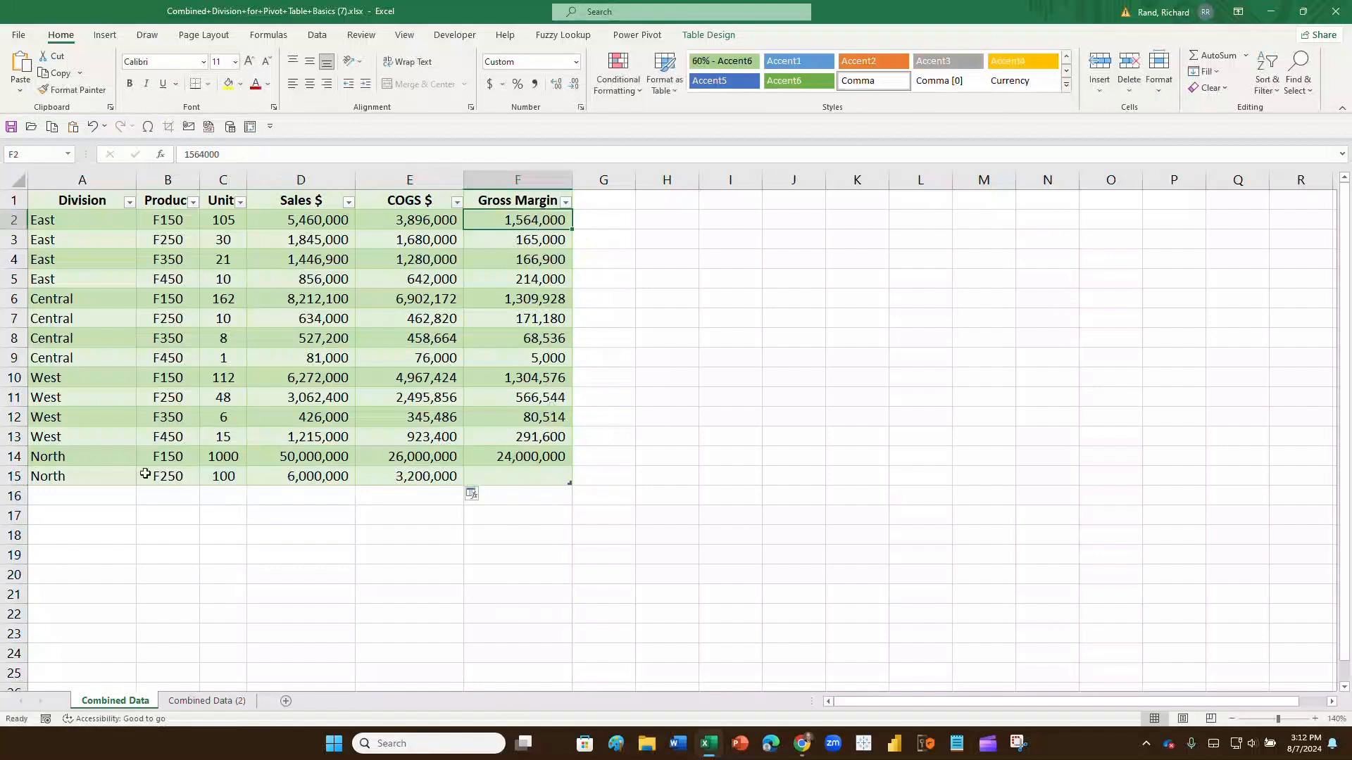
Step: Delete both North rows, 14 and 15, from the worksheet
drag(14, 456, 15, 476)
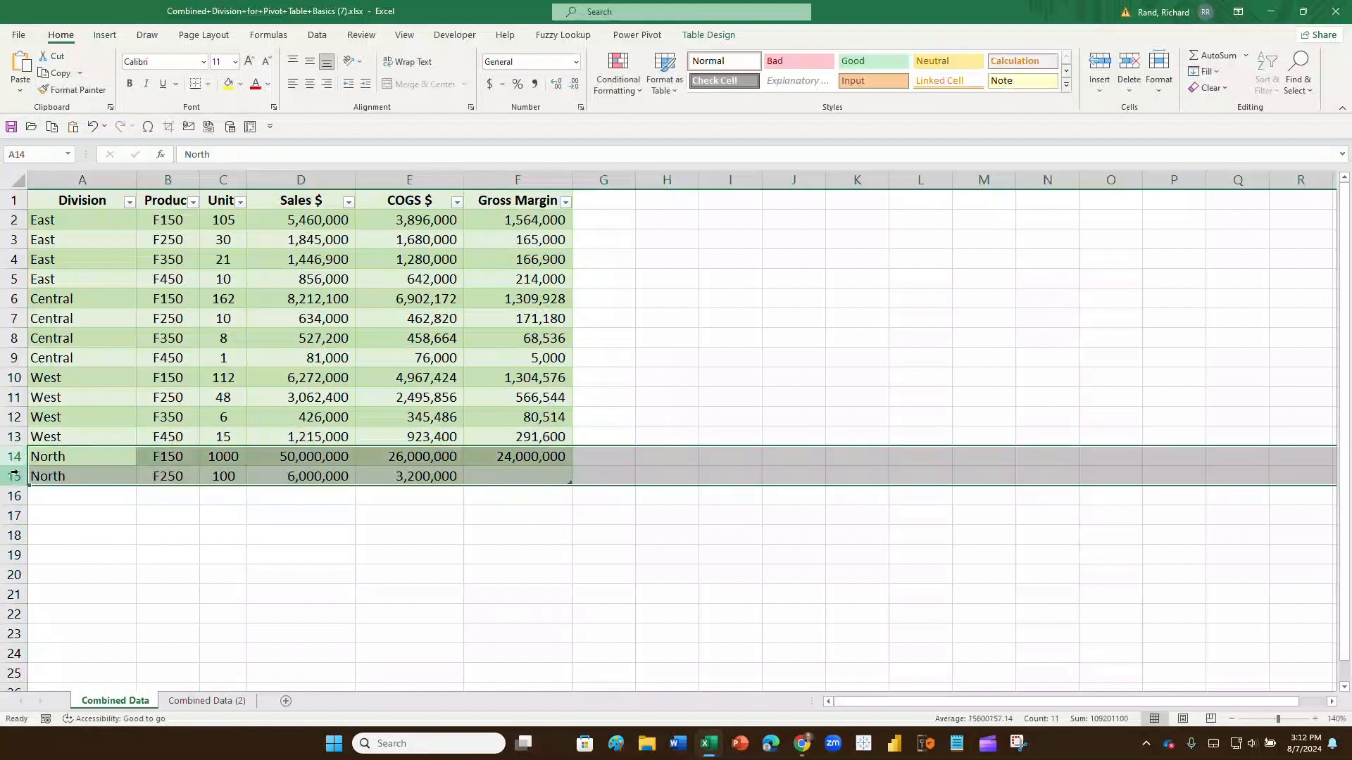
right_click(14, 476)
click(59, 607)
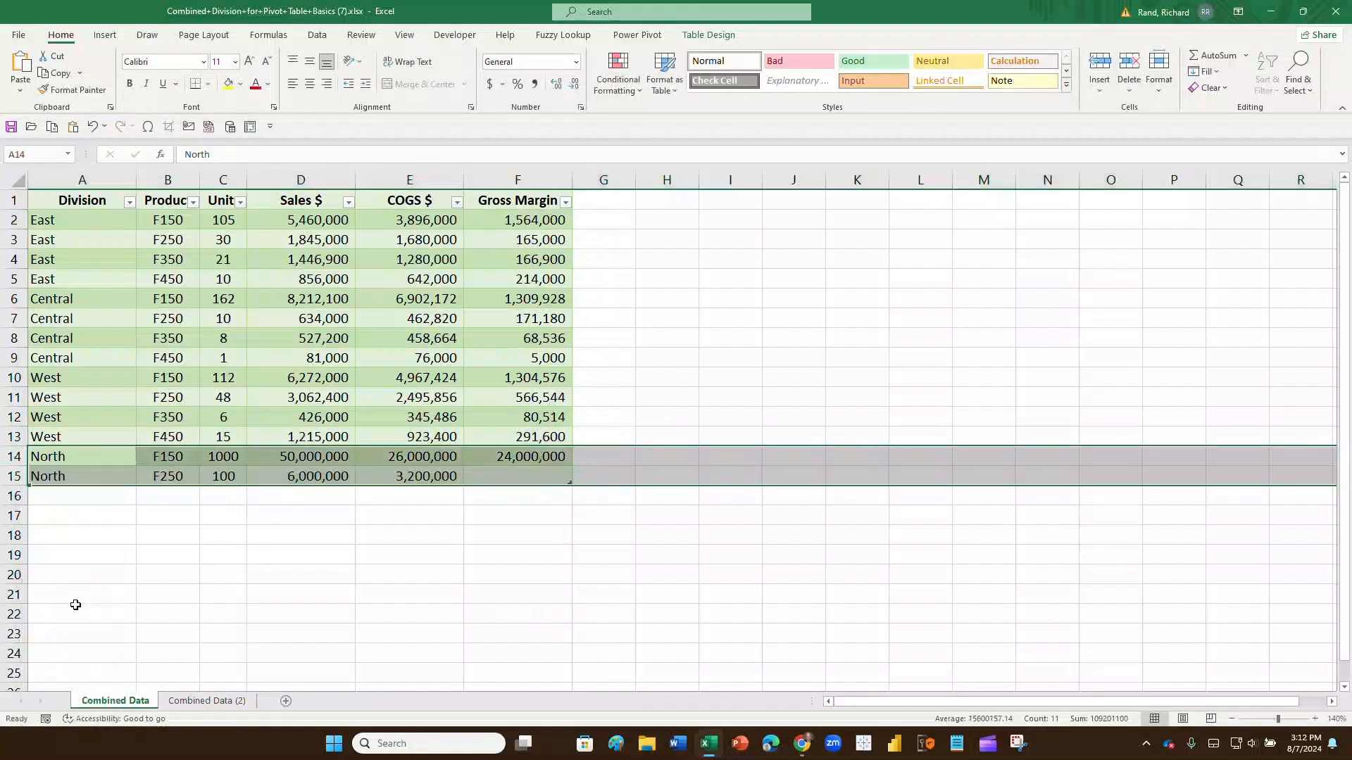
click(260, 290)
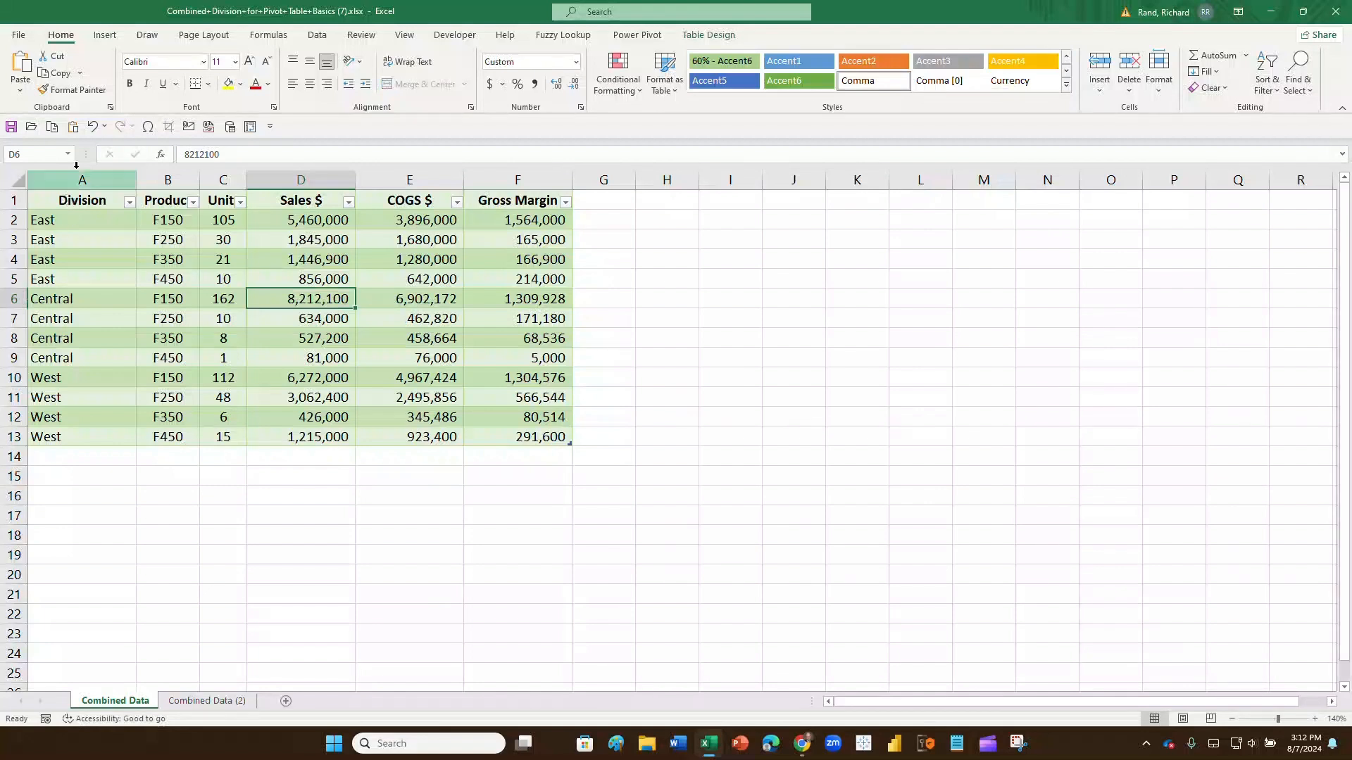
Step: Undo all changes back through the North records, the Division filter and the table conversion, down to the plain data range
click(94, 128)
click(95, 131)
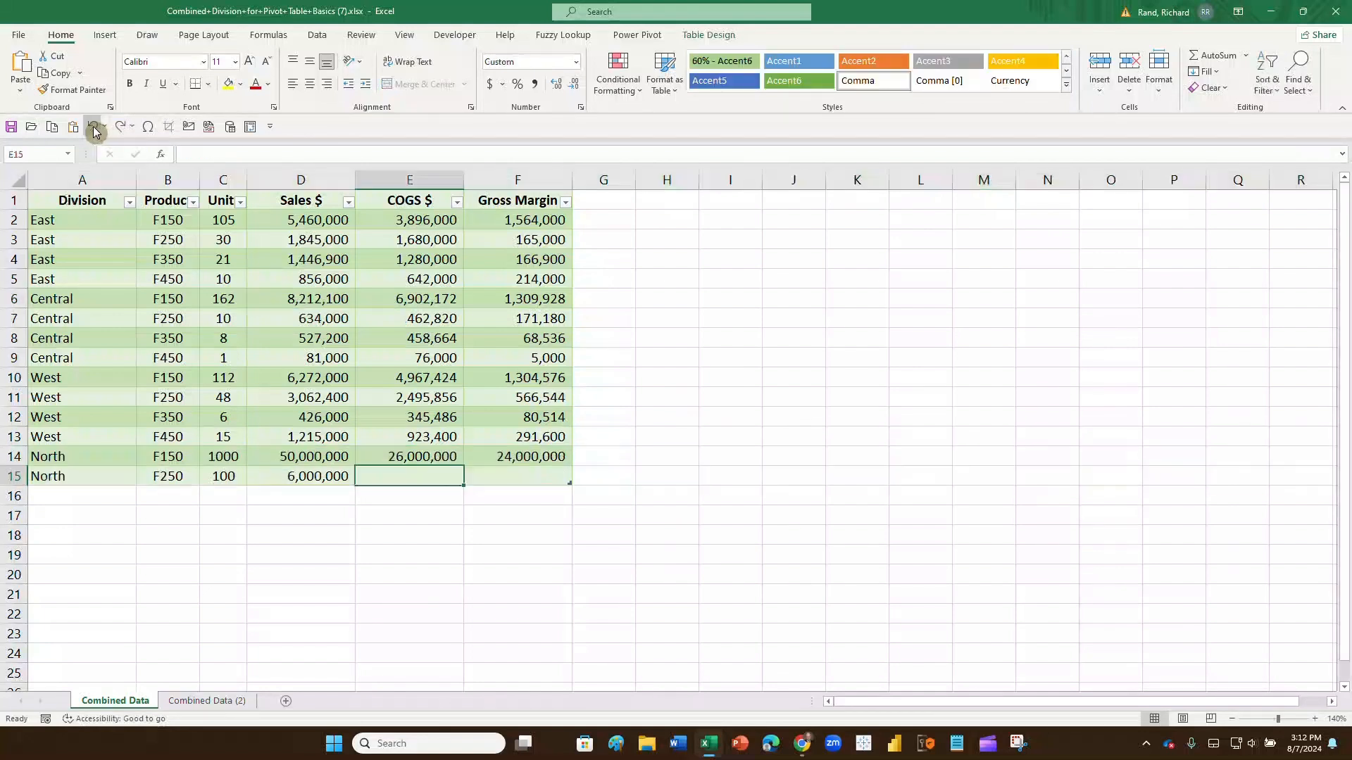
click(96, 132)
click(96, 132)
click(95, 132)
click(96, 132)
click(95, 132)
click(96, 132)
click(95, 132)
click(96, 132)
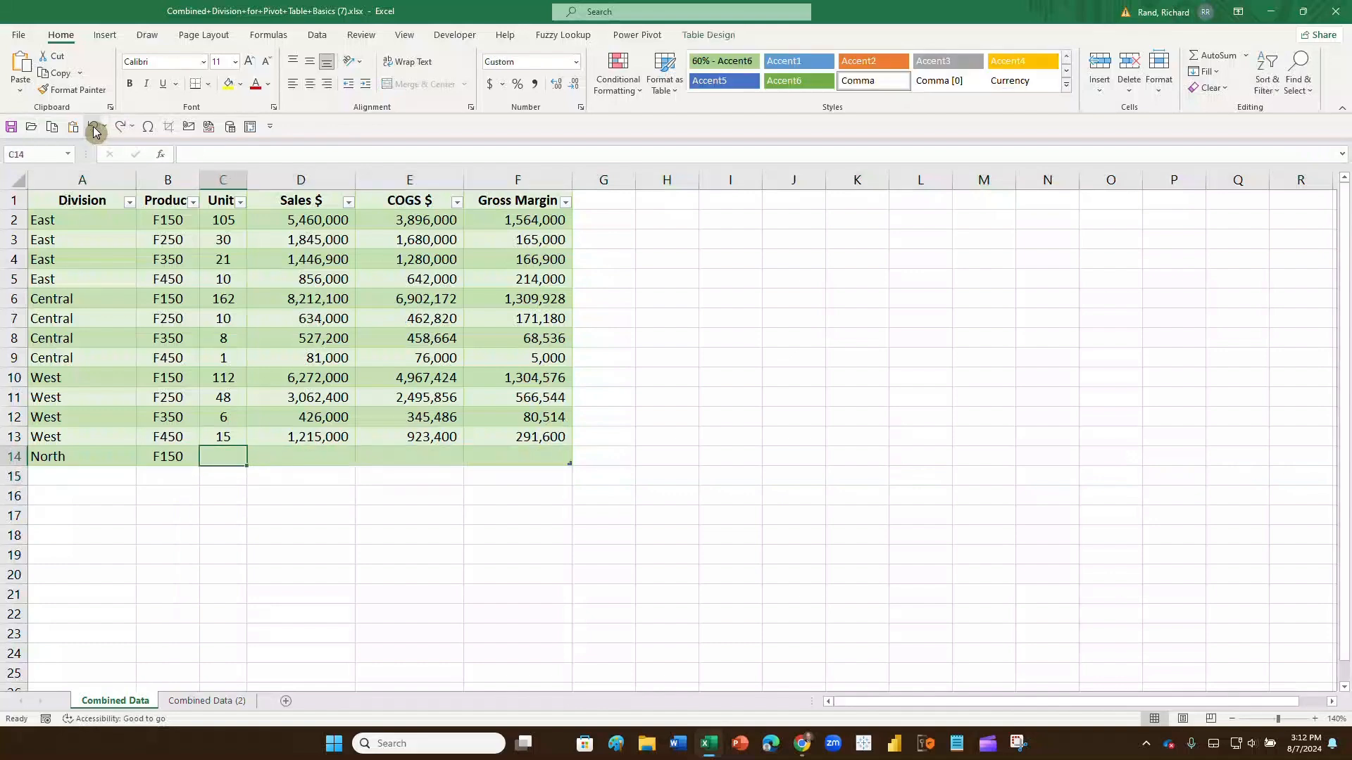
click(96, 132)
click(96, 131)
click(96, 131)
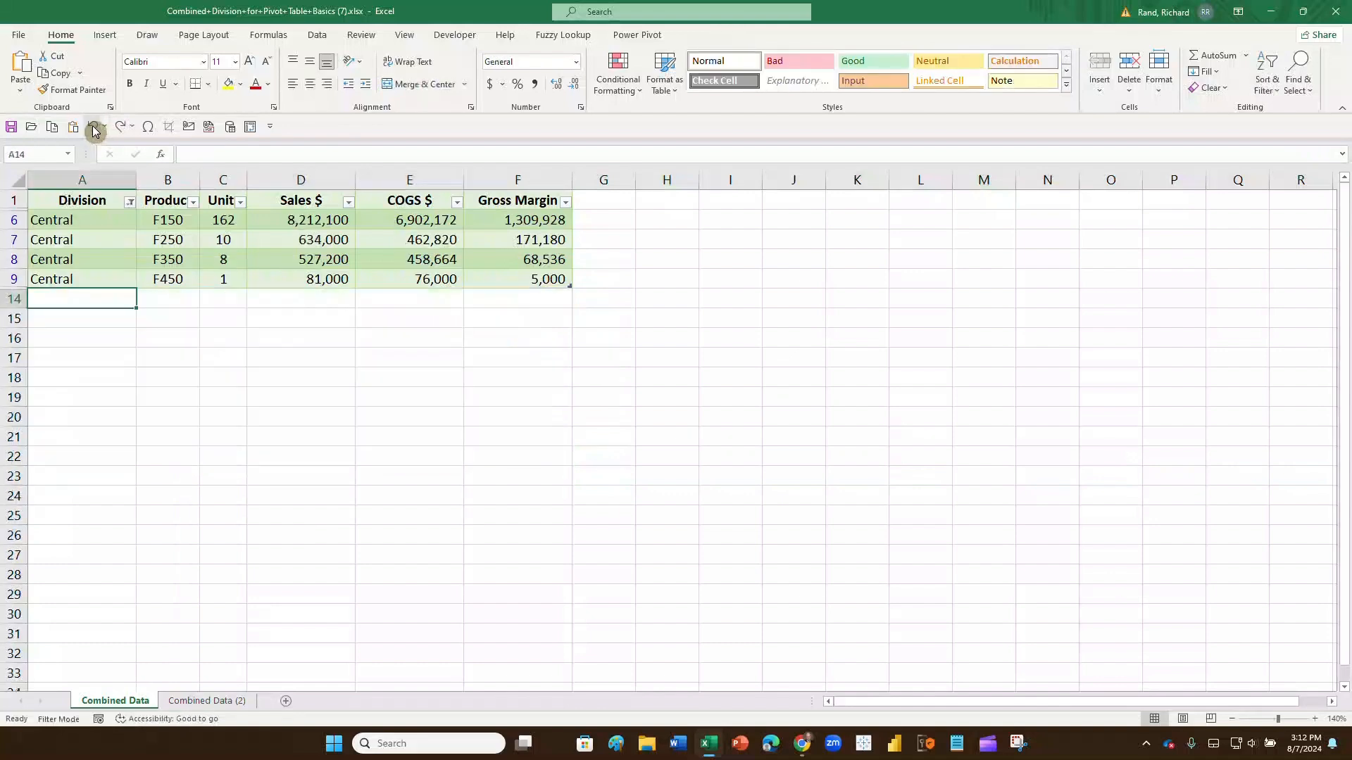
click(96, 131)
click(95, 132)
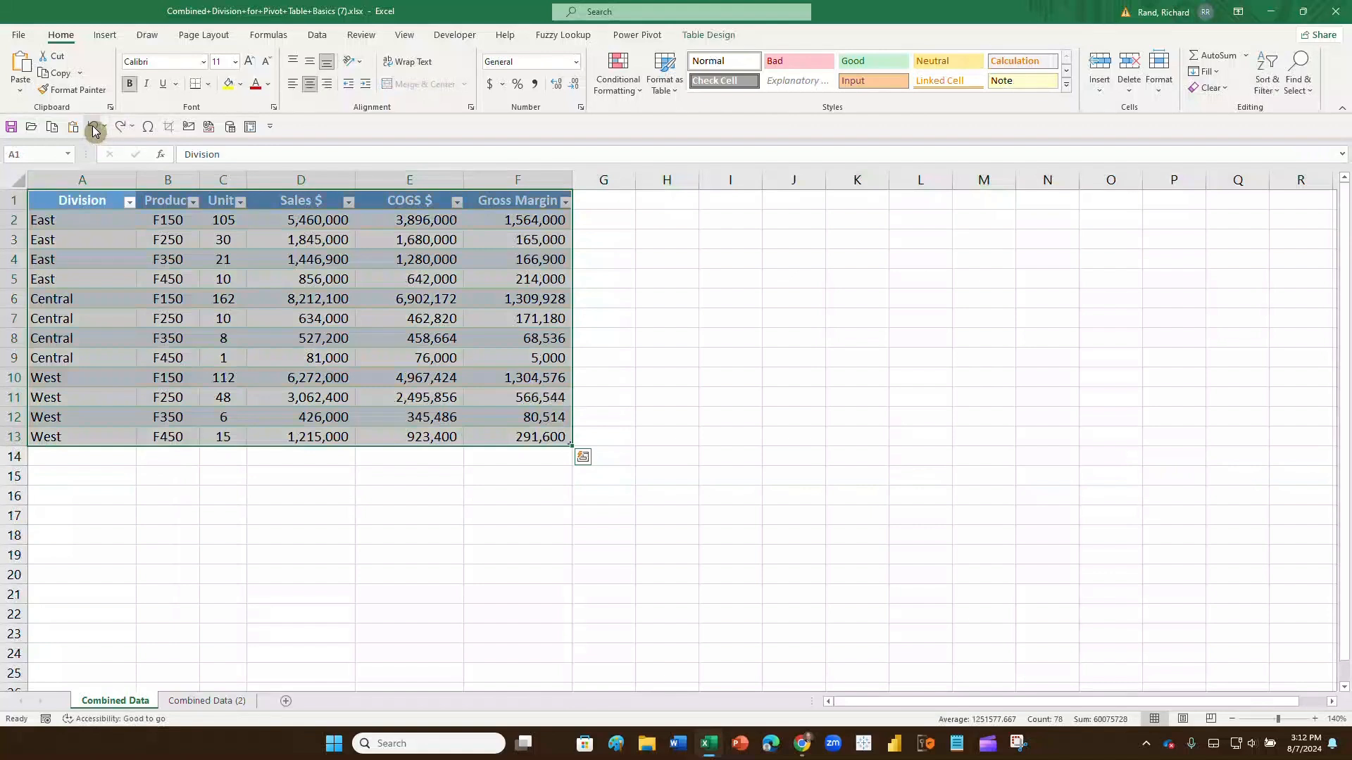
click(96, 132)
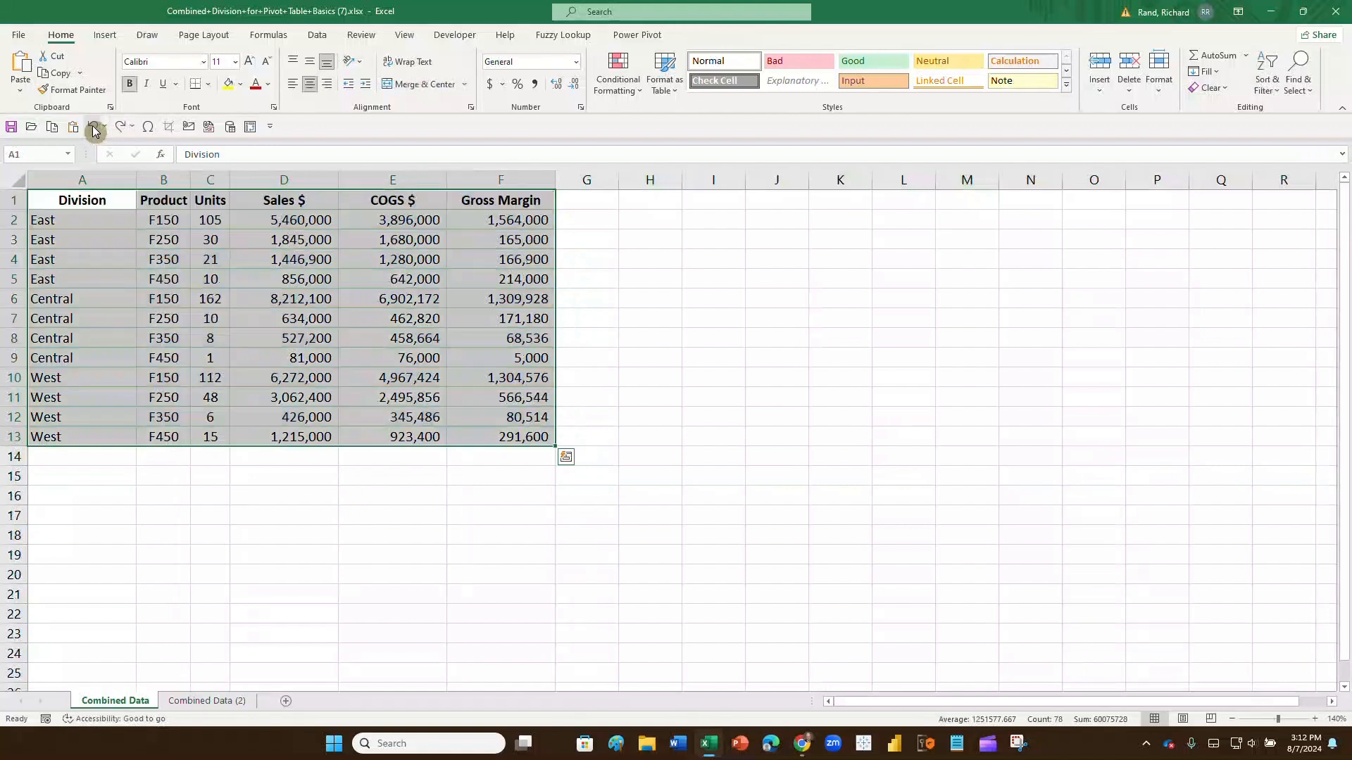
click(575, 240)
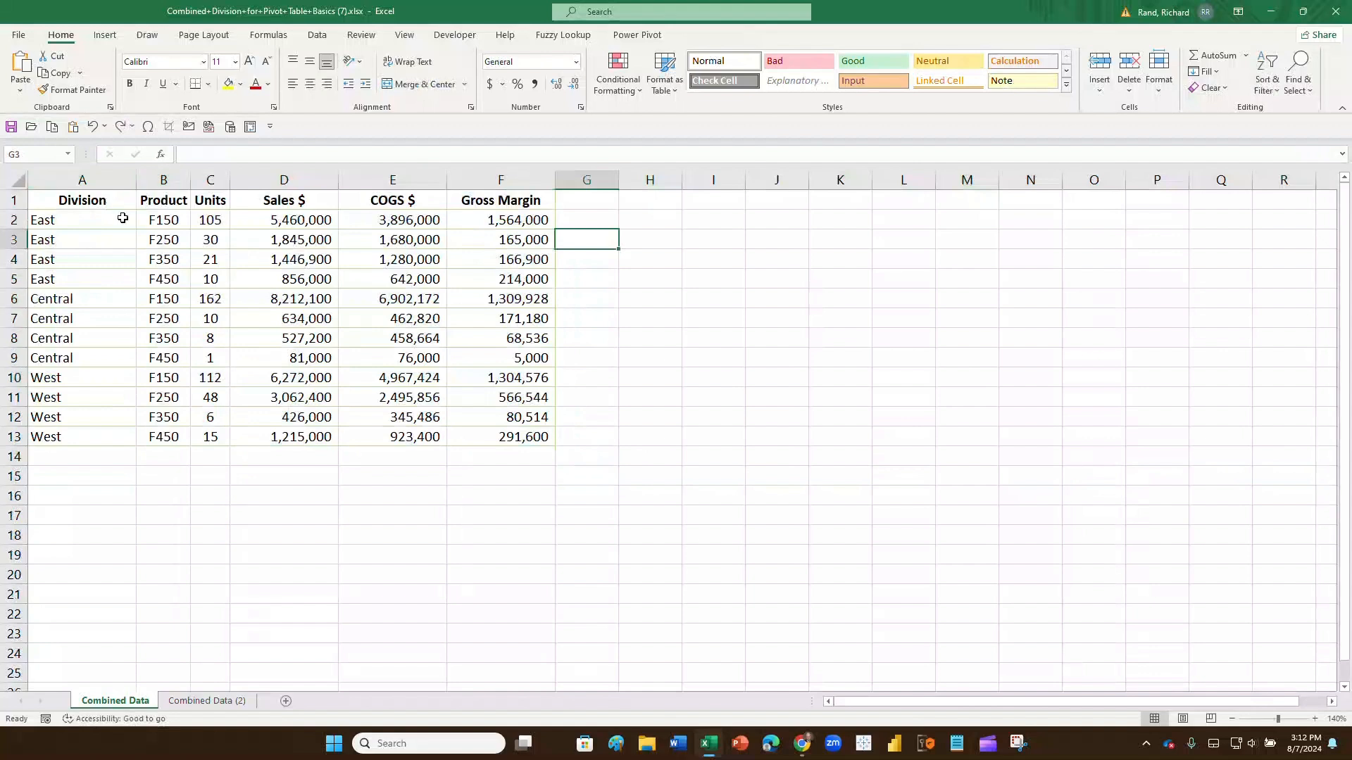
click(287, 218)
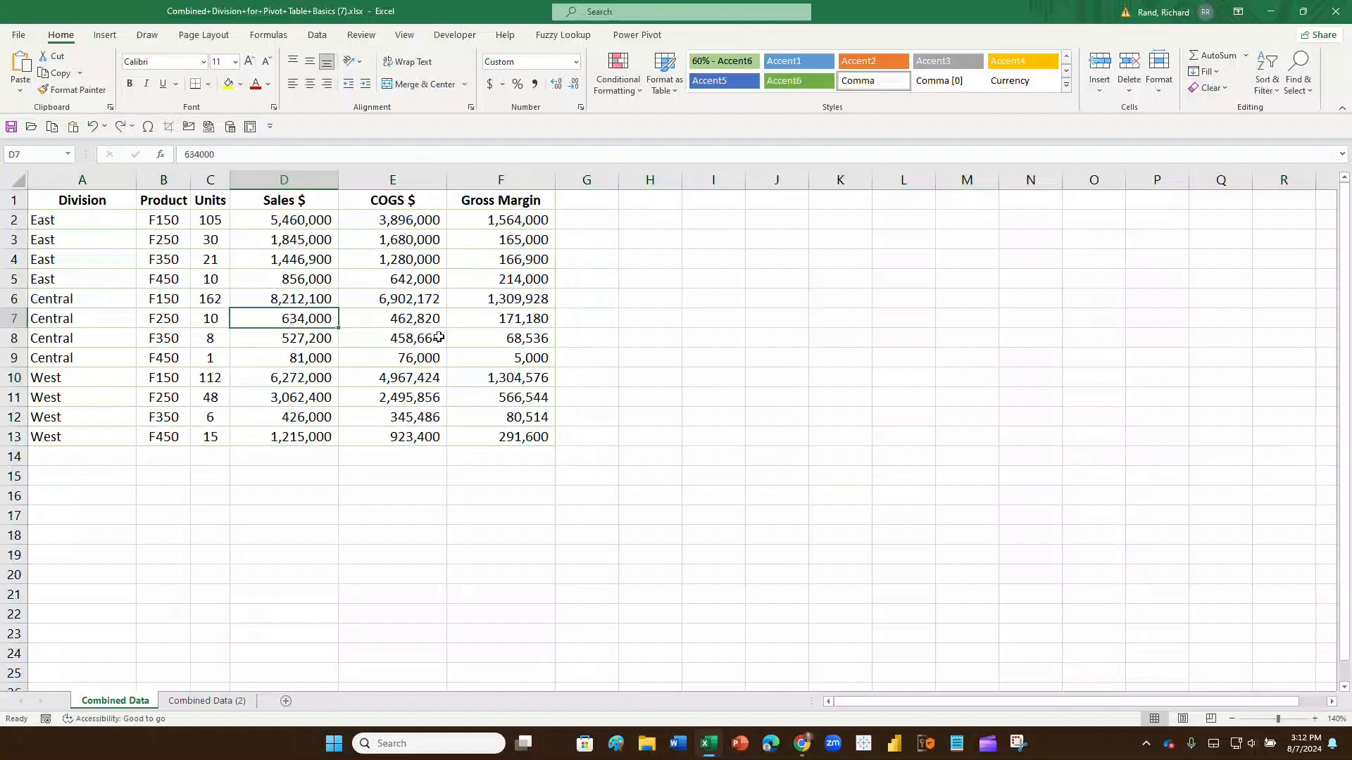
click(416, 298)
click(420, 281)
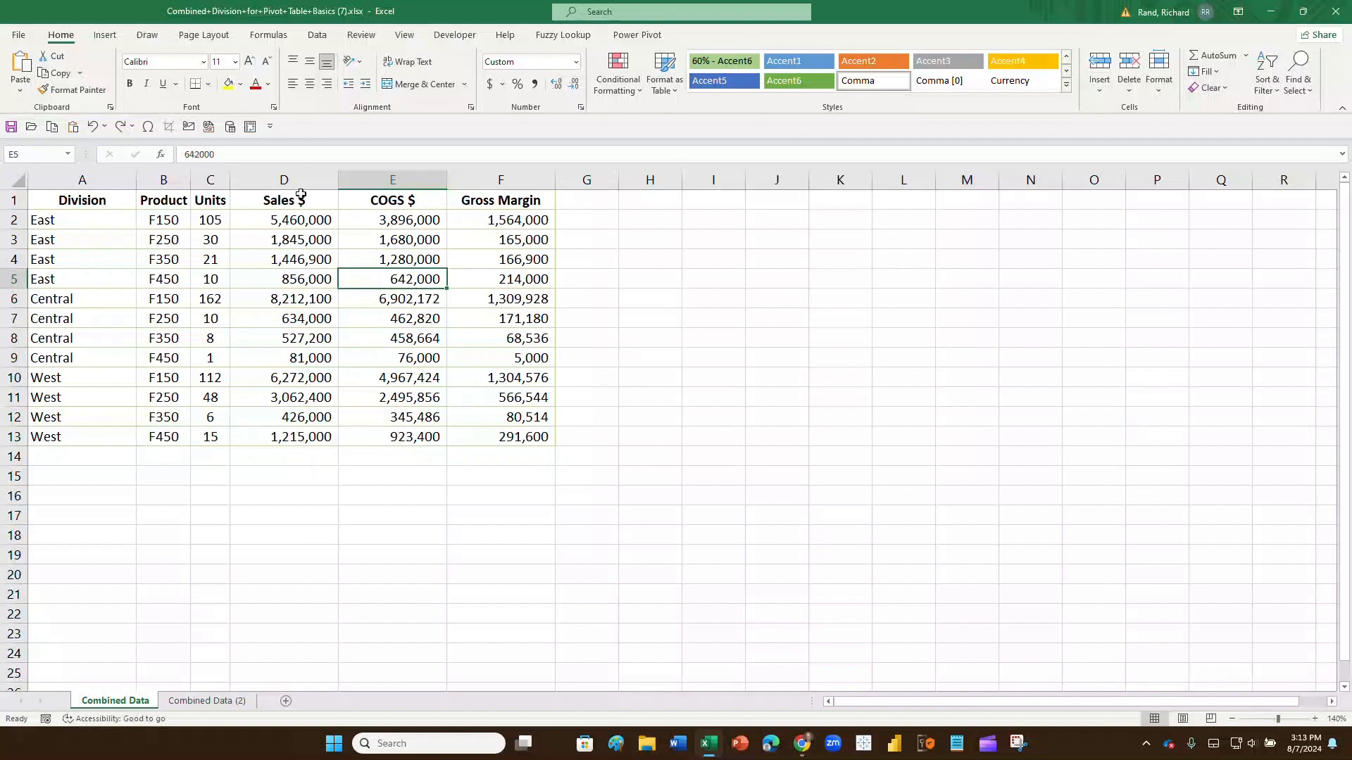
Step: Insert a PivotTable on a new worksheet from the Combined Data range A1:F13
click(272, 281)
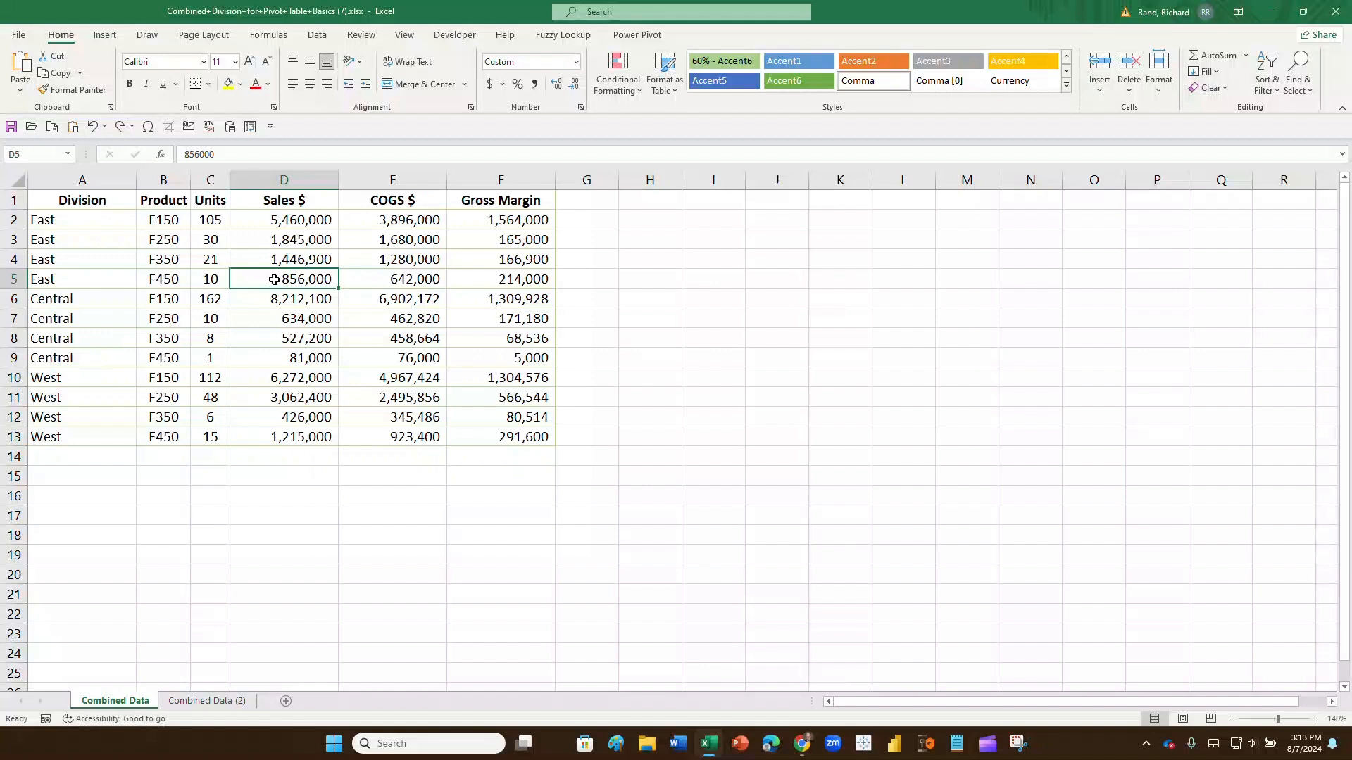
key(super+plus)
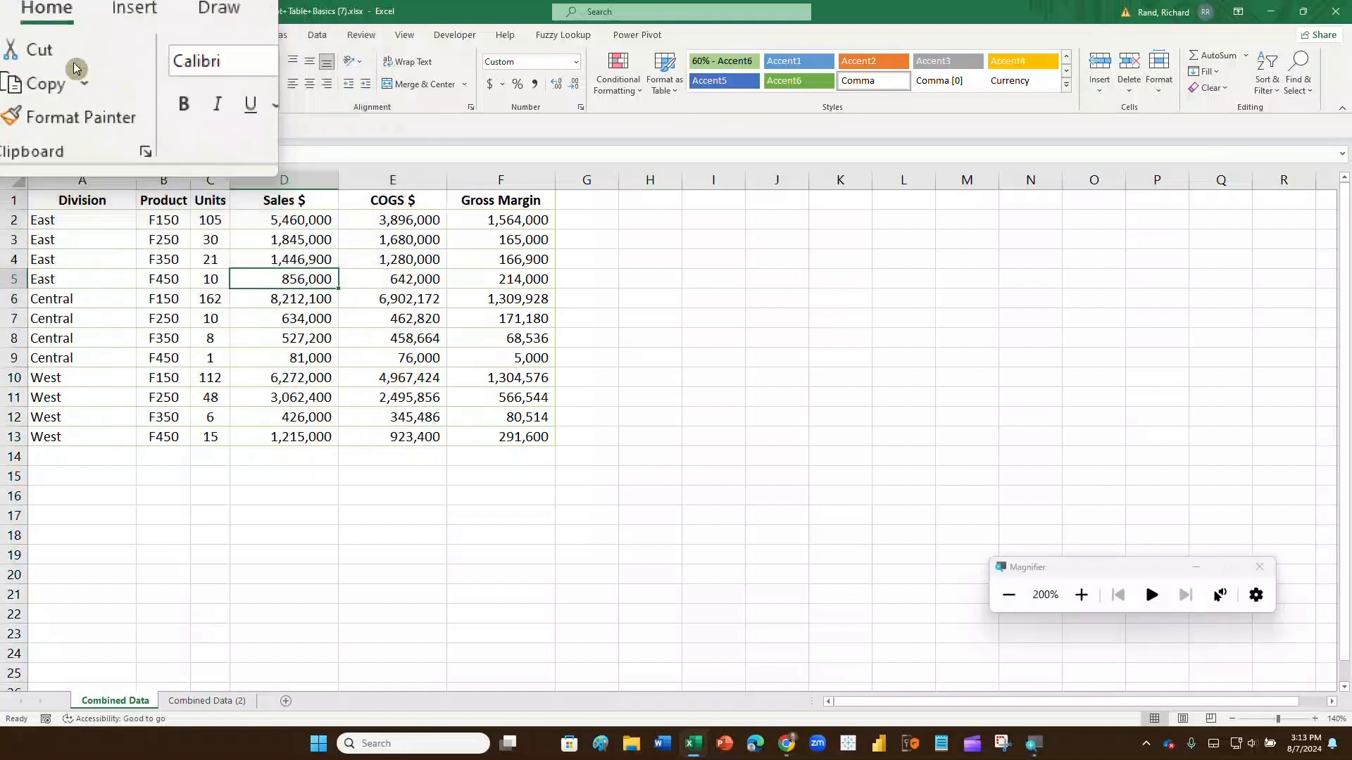
click(103, 38)
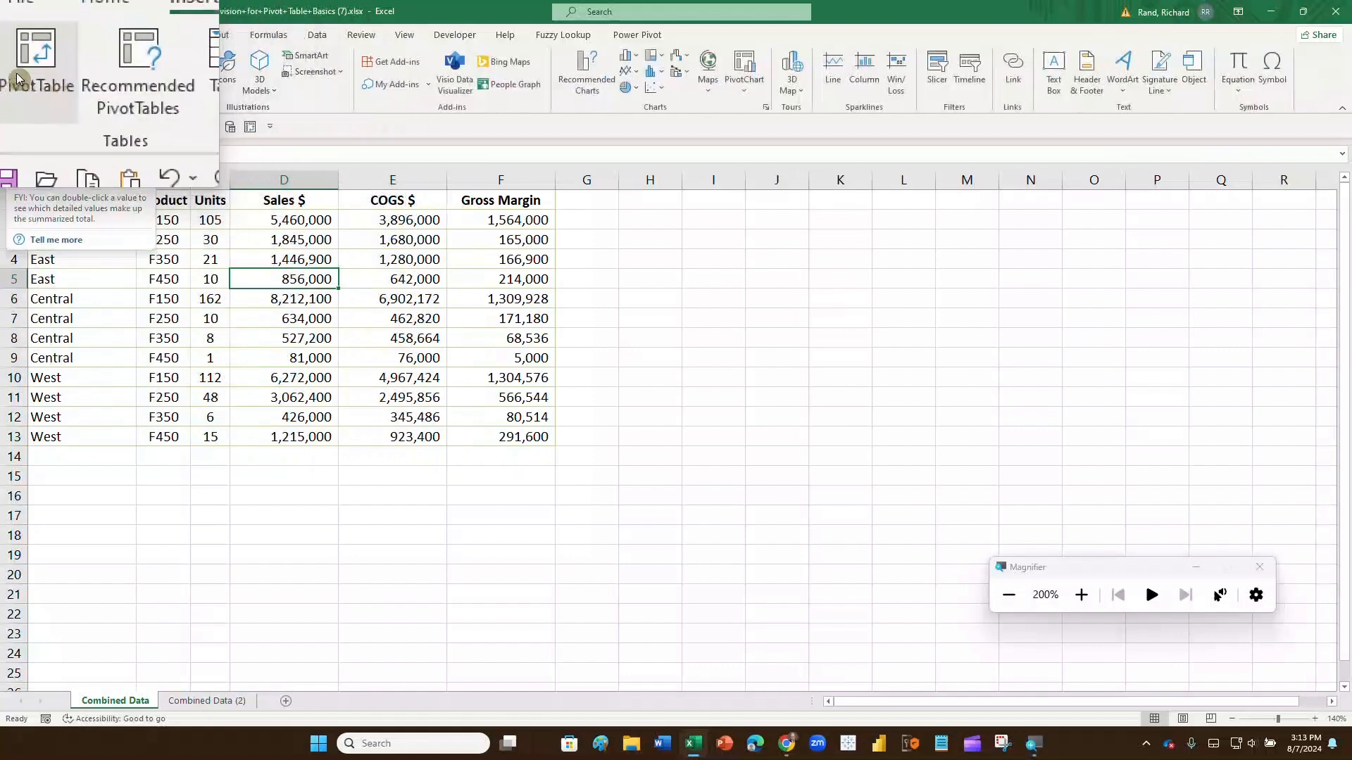
click(19, 78)
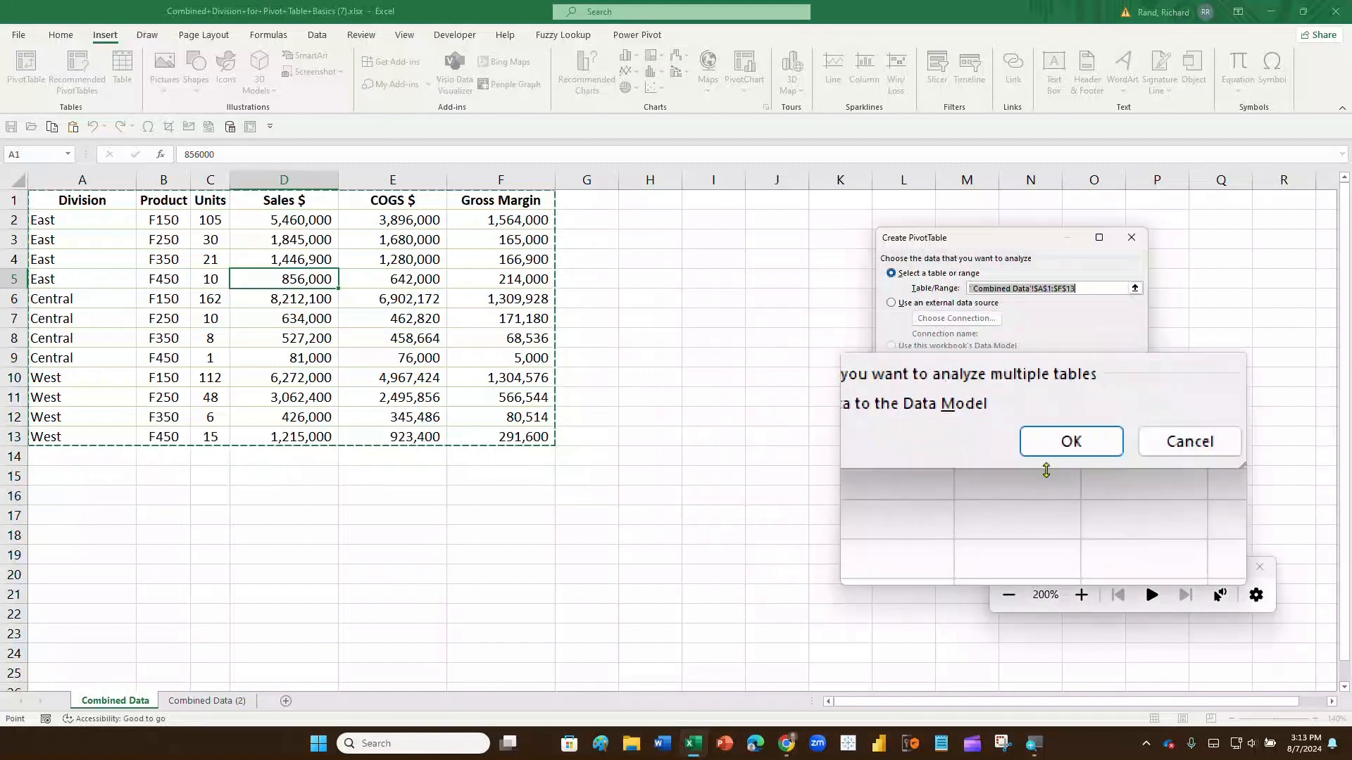
click(1056, 459)
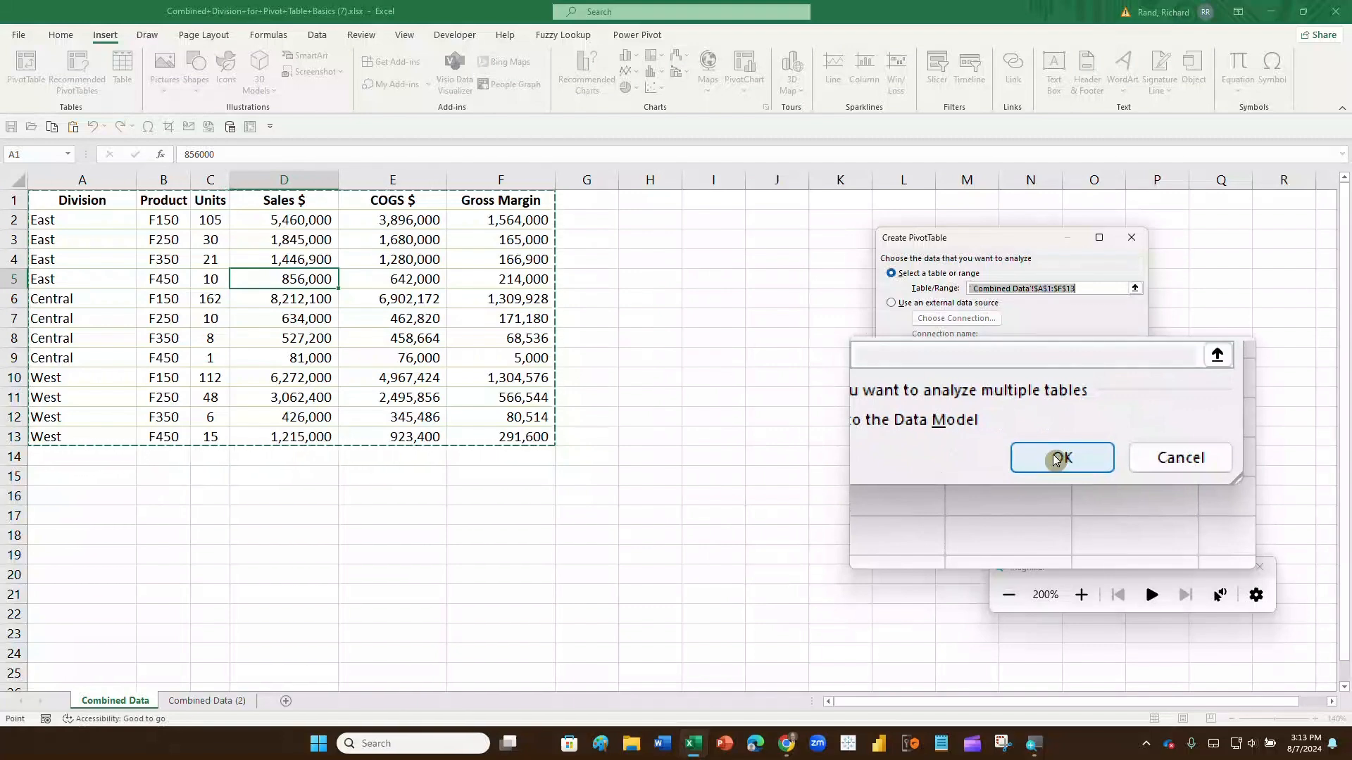
click(1056, 459)
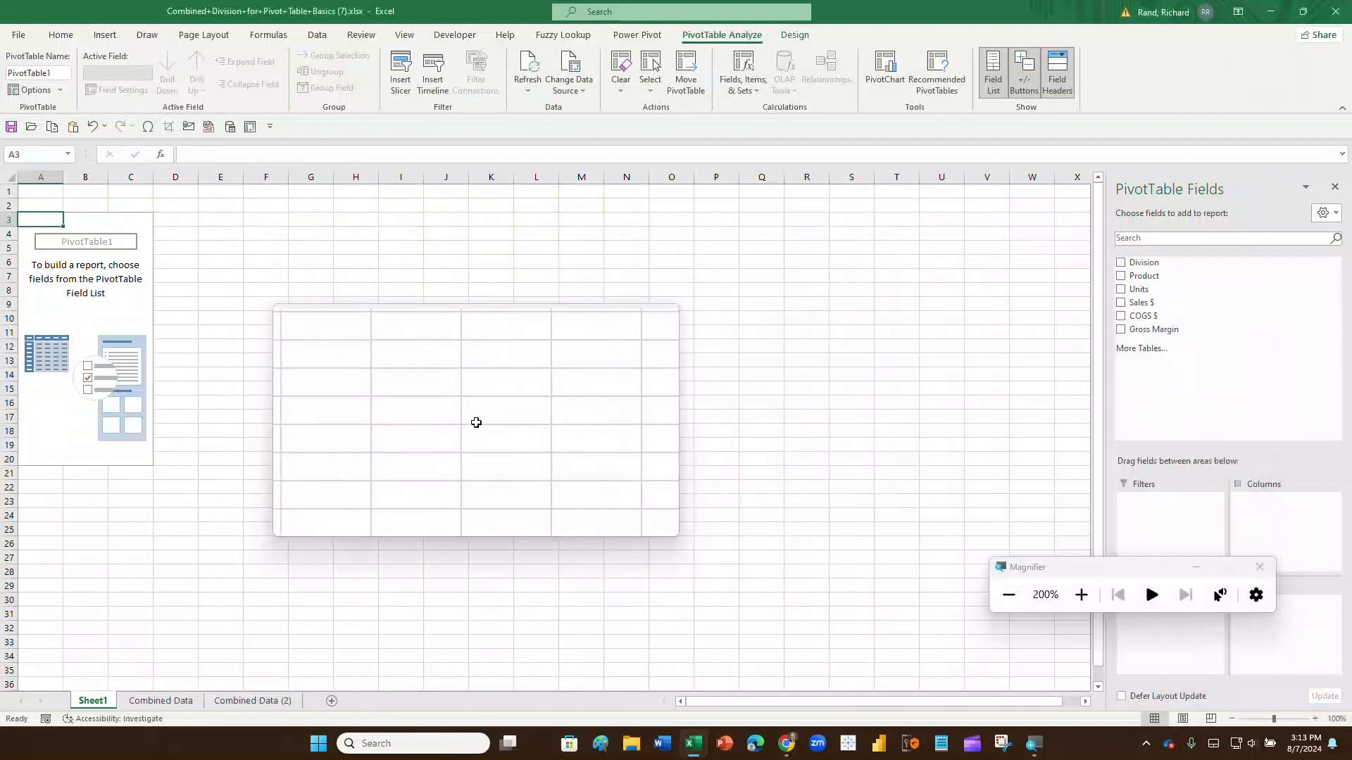
Step: Close the Magnifier and place the Division field in the PivotTable's rows
key(super+Escape)
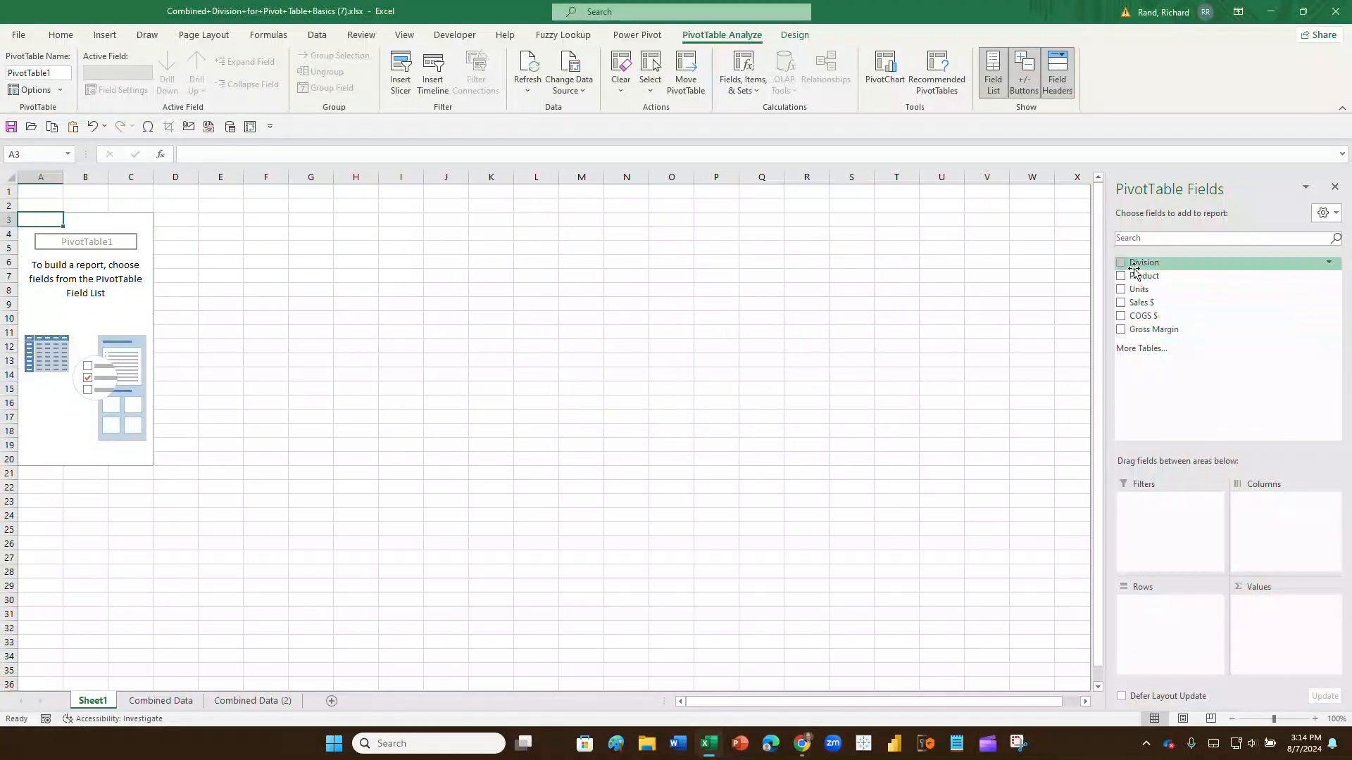
mouse_move(1133, 270)
mouse_down()
mouse_move(1156, 332)
mouse_move(1150, 617)
mouse_up()
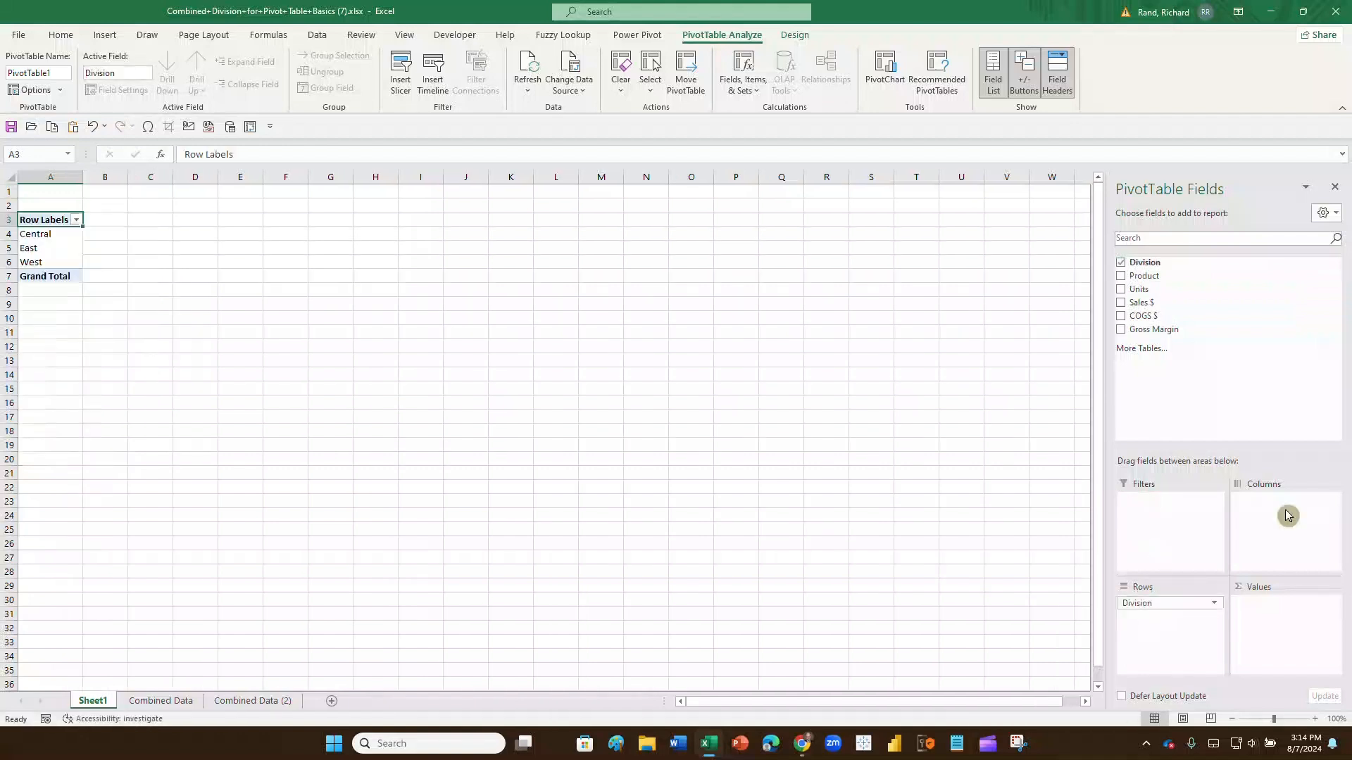
Step: Add Sales $ to the PivotTable's values and, with the Magnifier turned on, place Product in the report filter
drag(1129, 301, 1129, 301)
drag(1132, 303, 1270, 613)
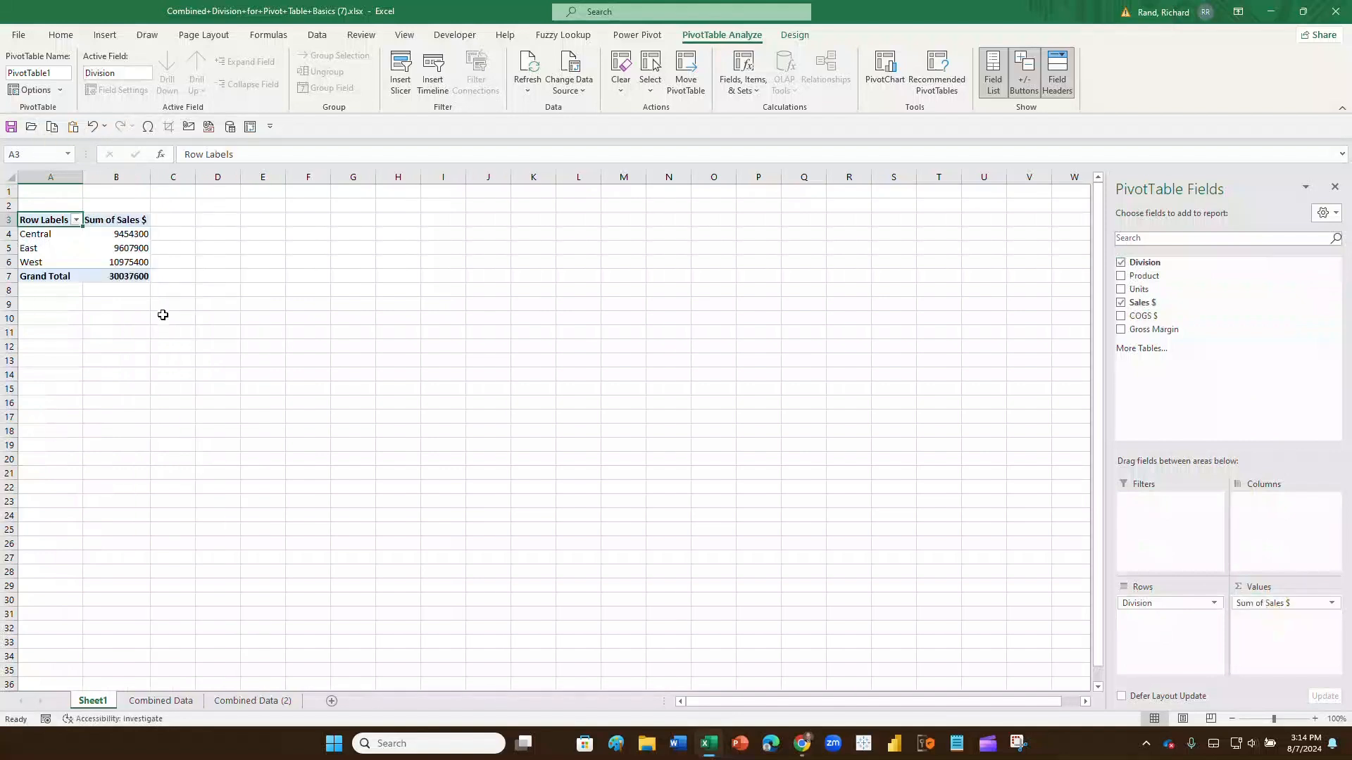
key(super+plus)
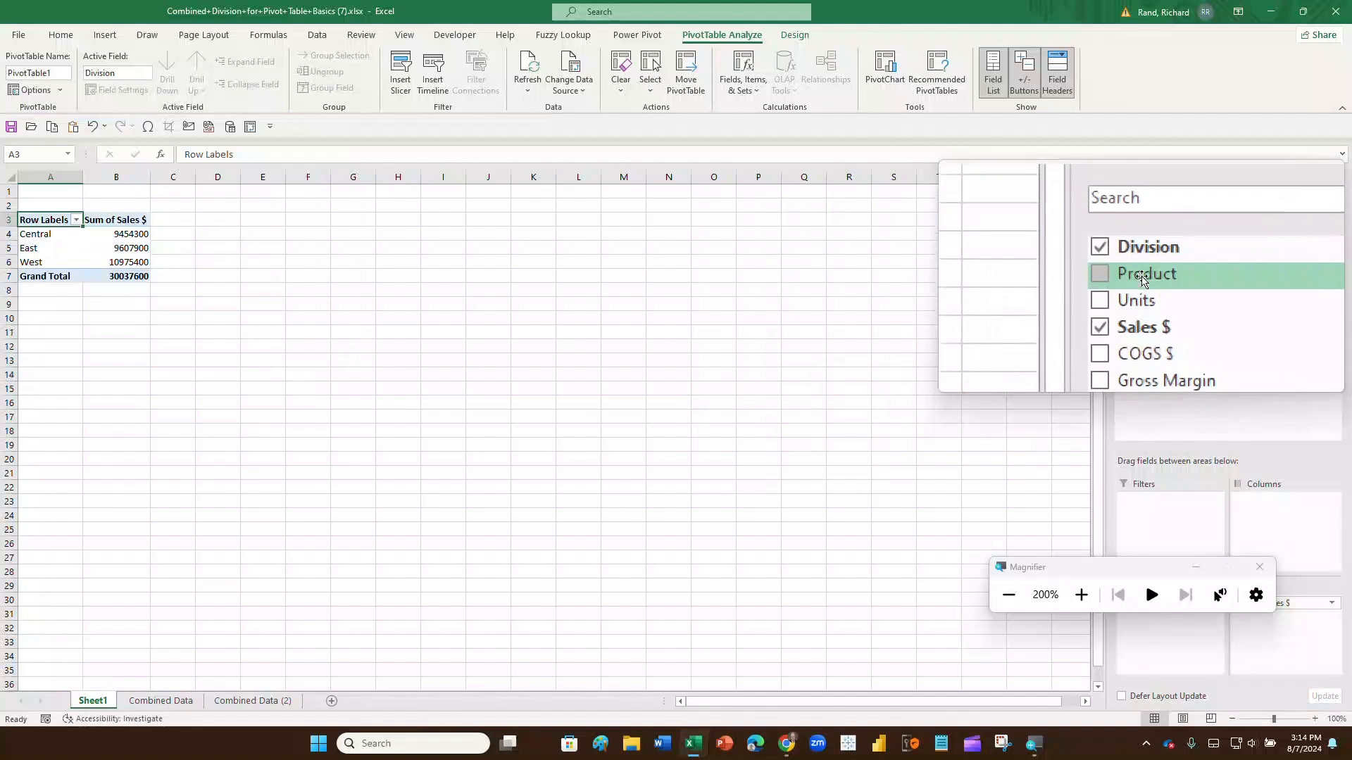
drag(1142, 276, 1164, 504)
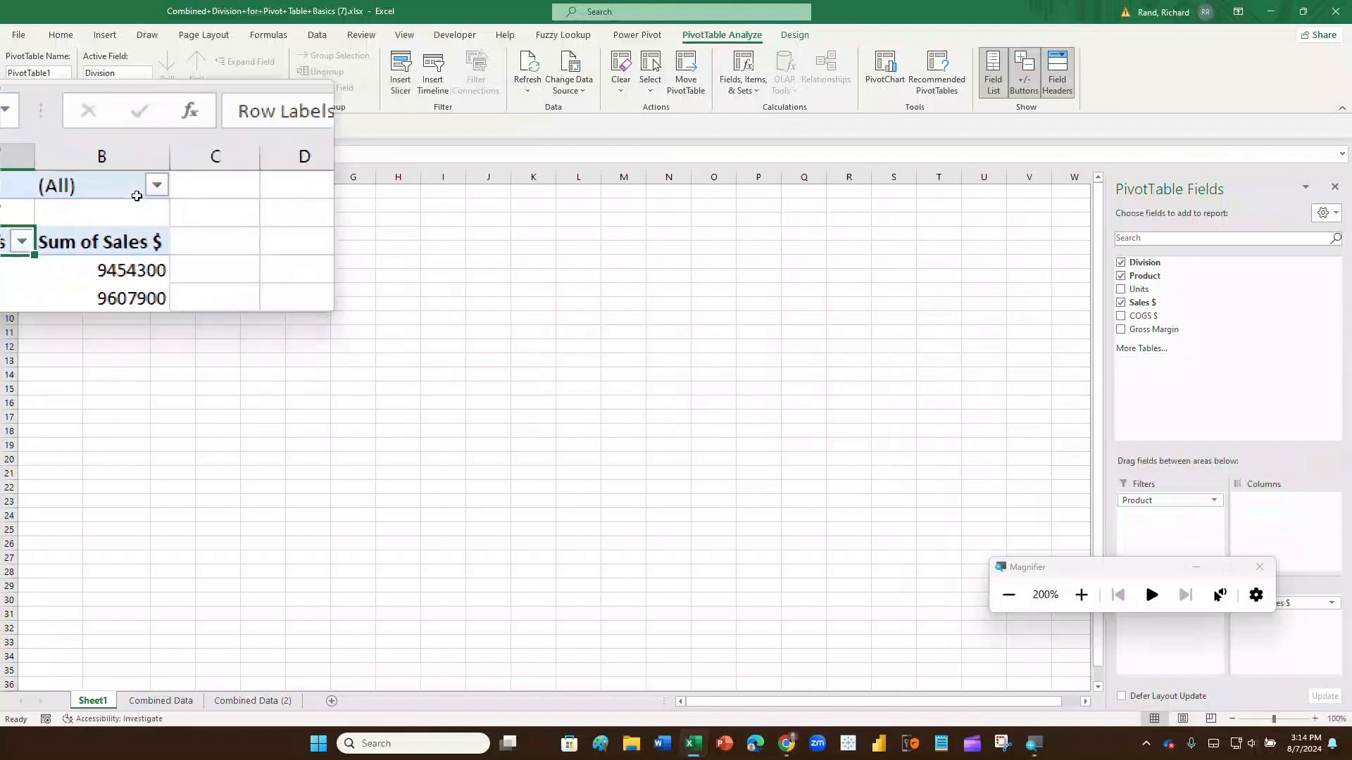
Step: Filter the PivotTable by Product to show F150 only, and switch the filter to F250
click(142, 192)
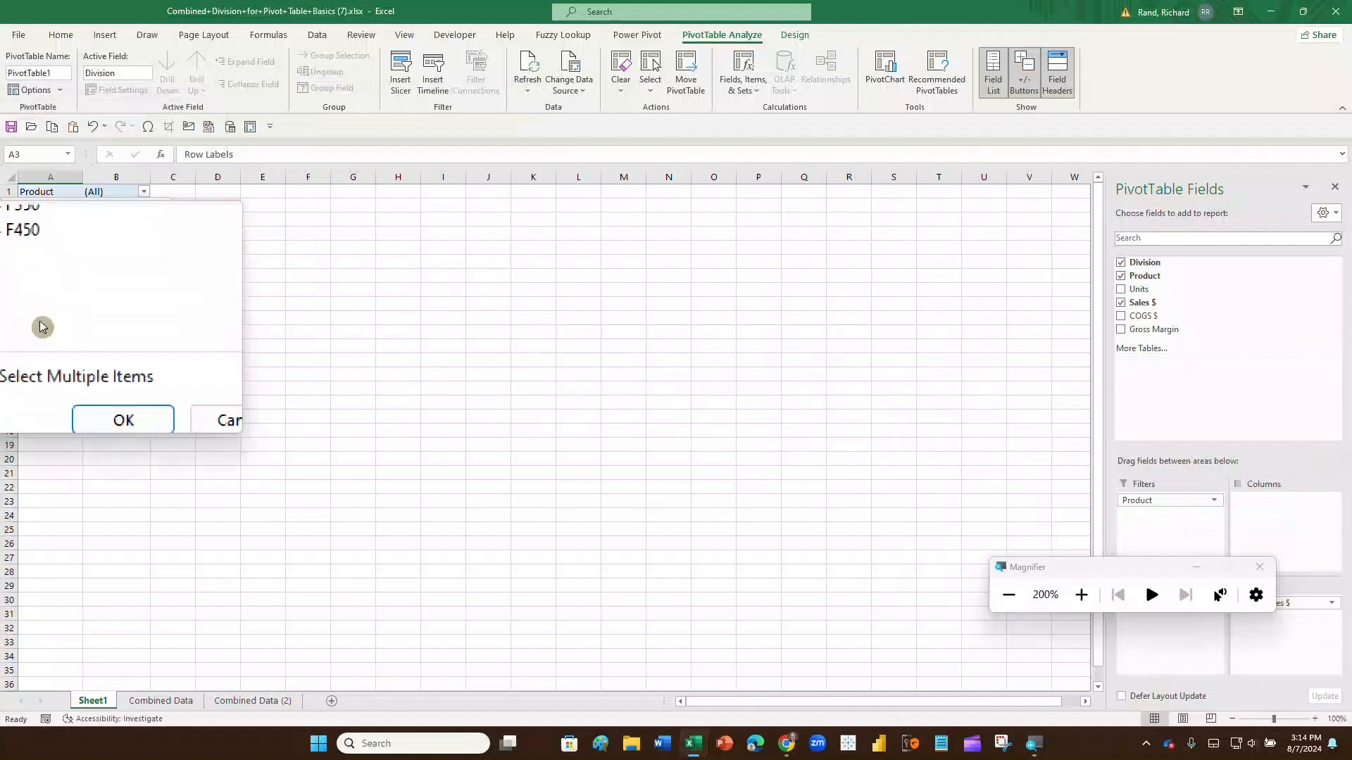
click(81, 369)
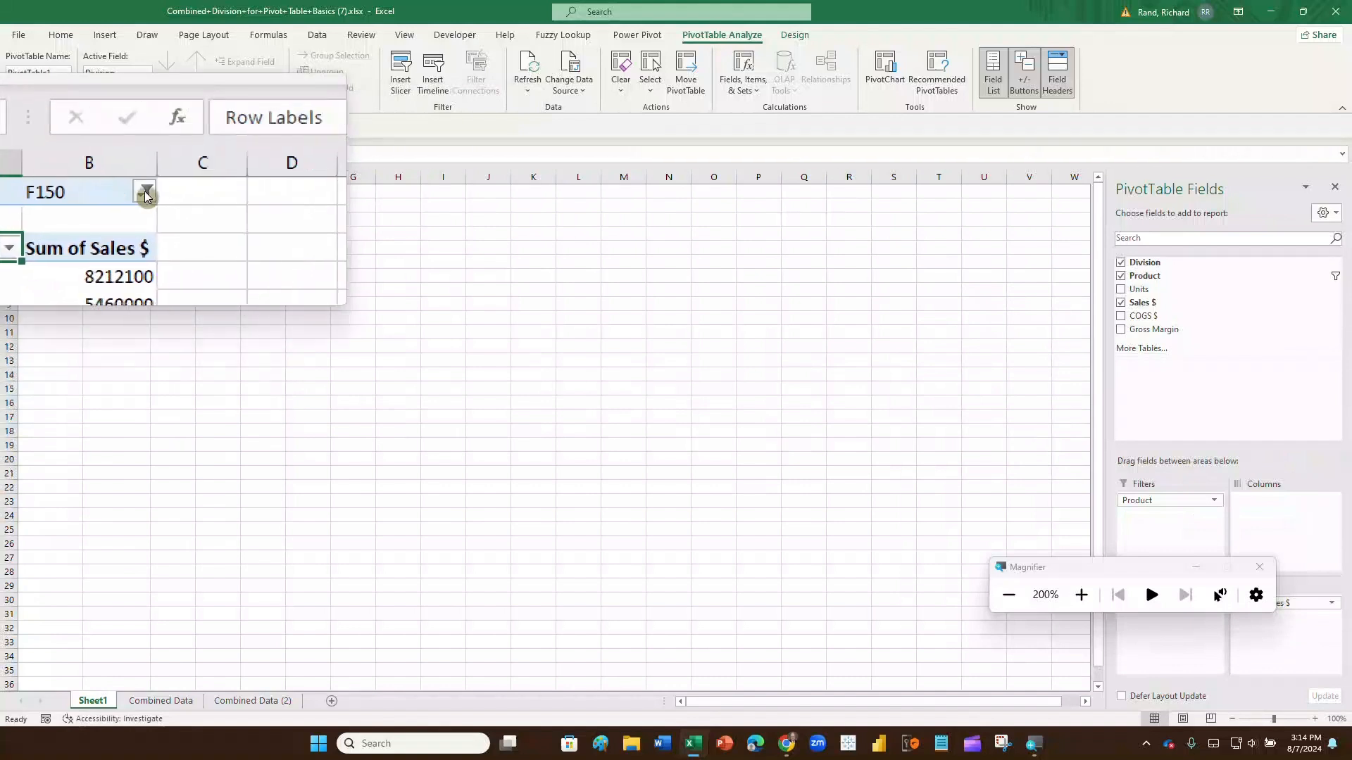
click(144, 192)
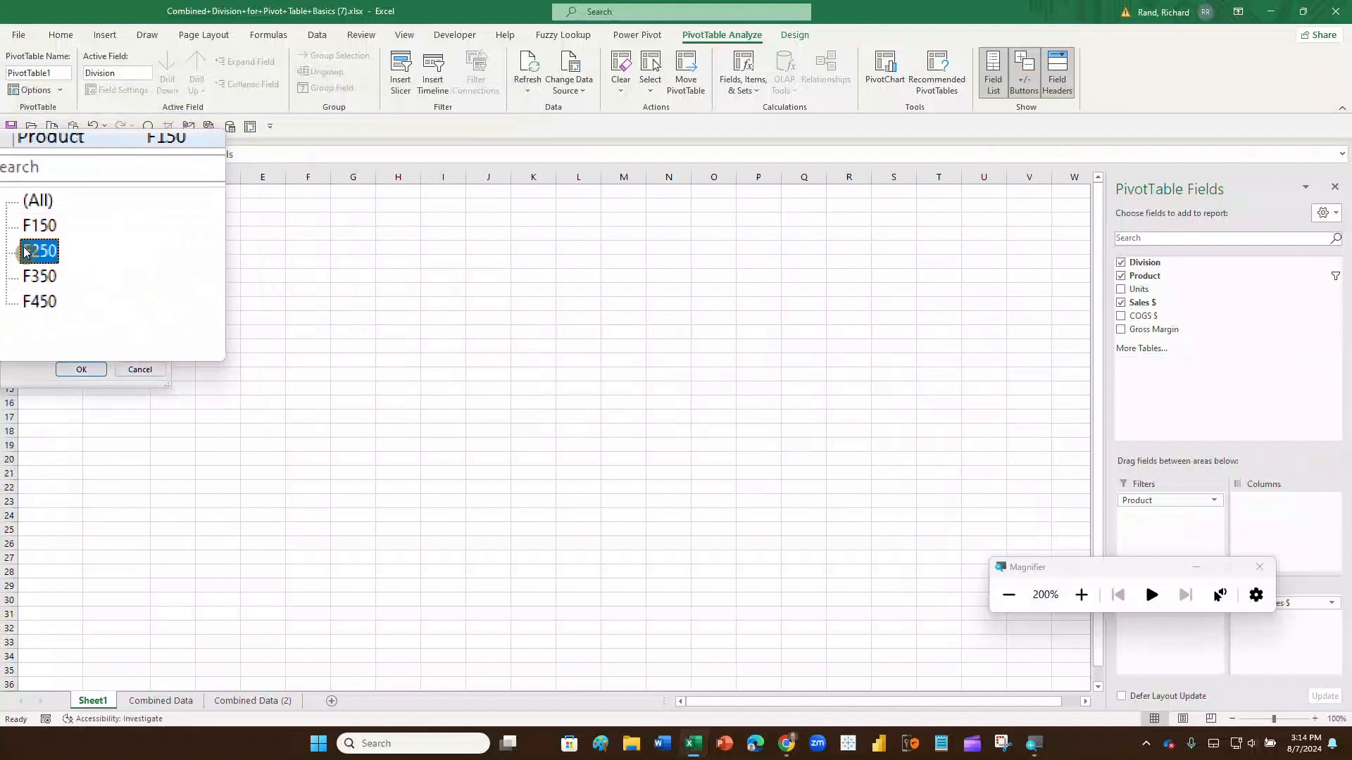
click(68, 366)
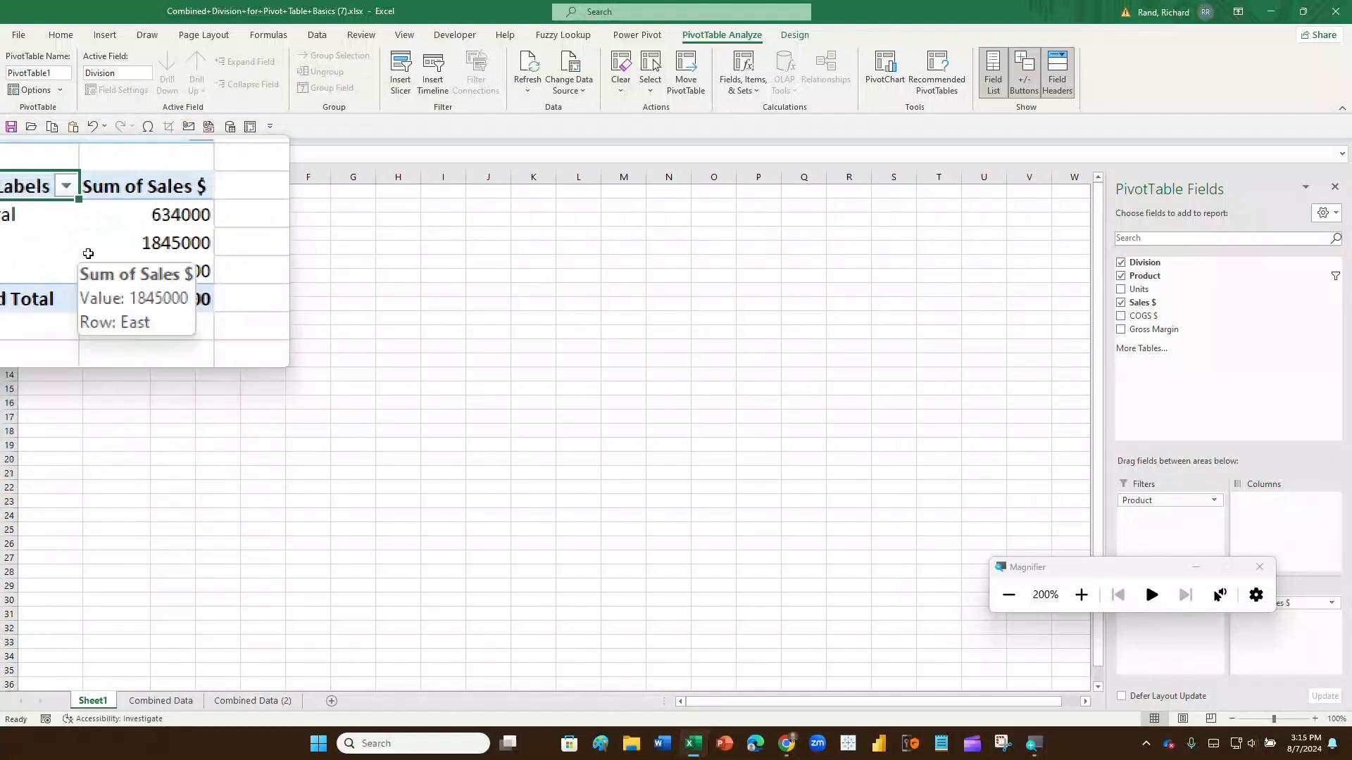
Step: Enable multiple item selection in the Product filter and reset it to include all products
click(144, 191)
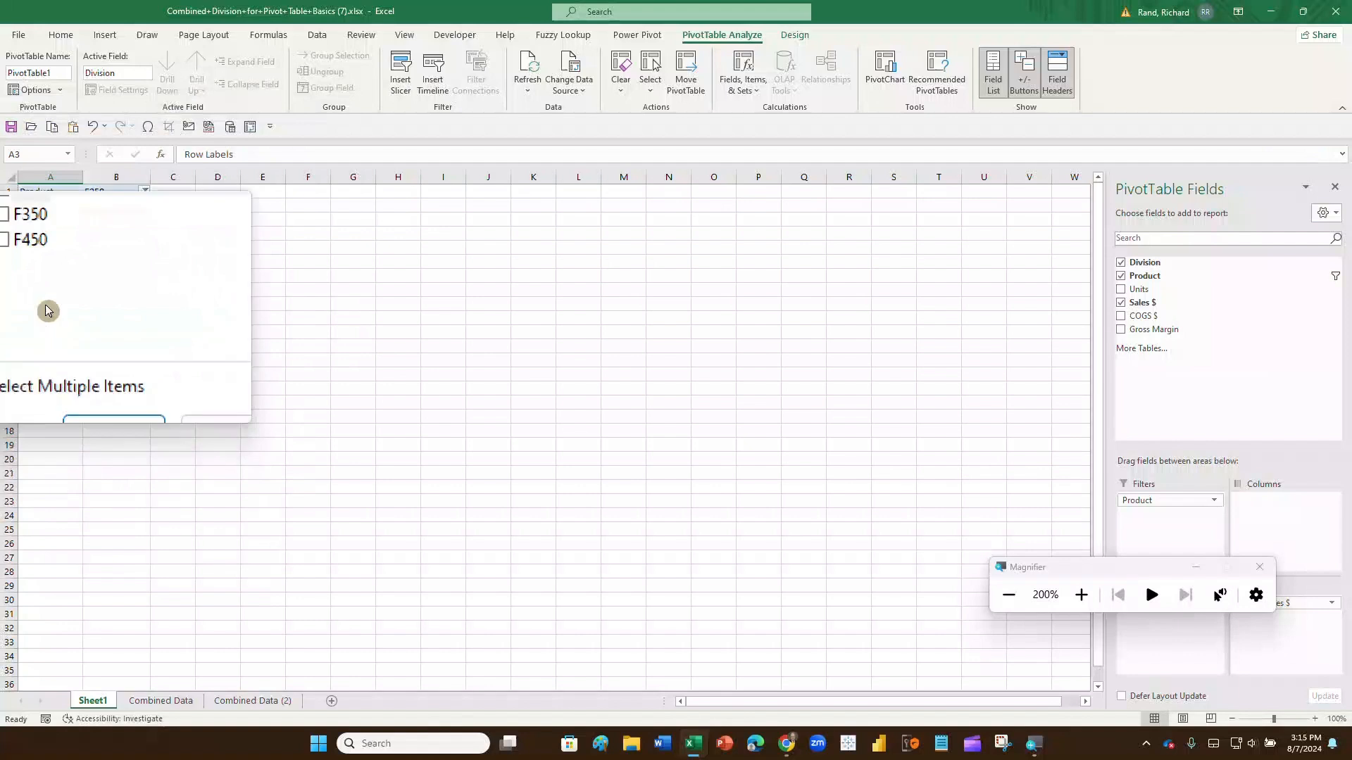
click(27, 273)
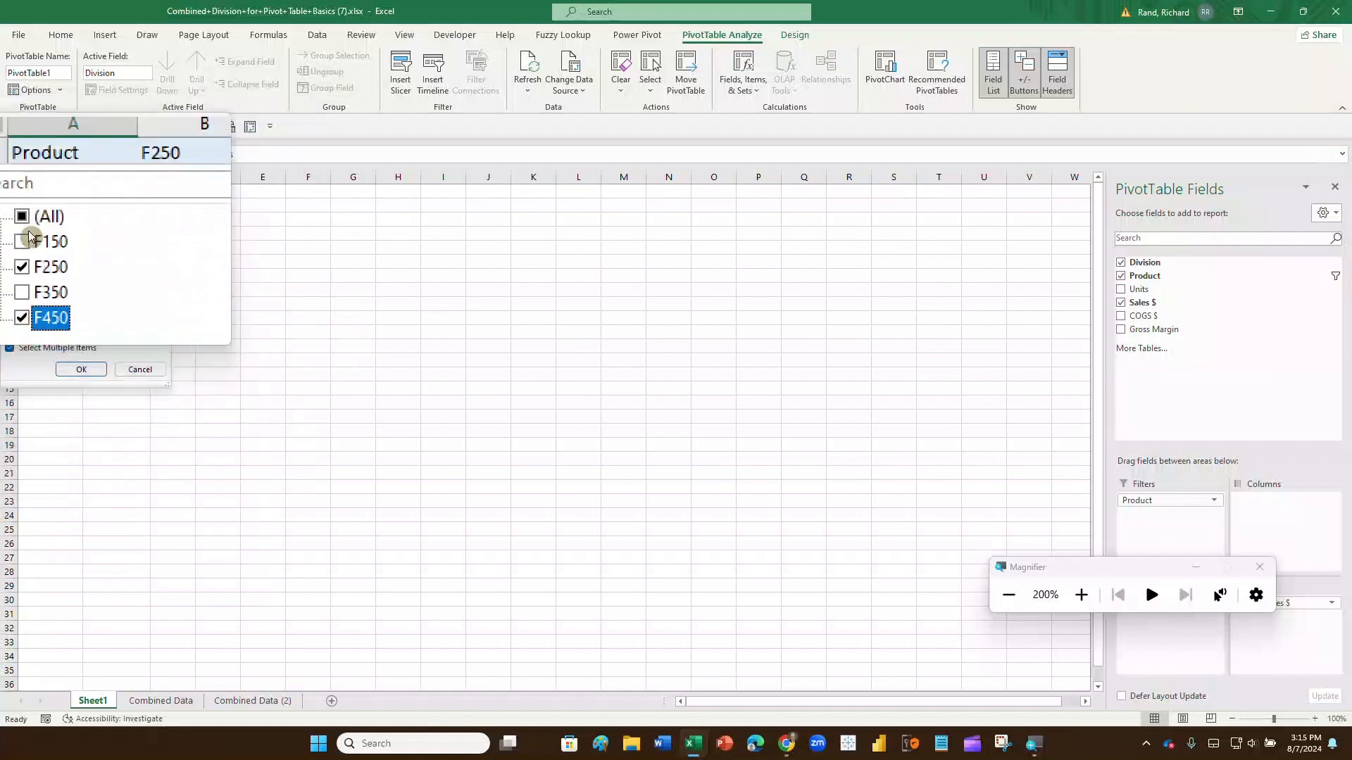
click(27, 197)
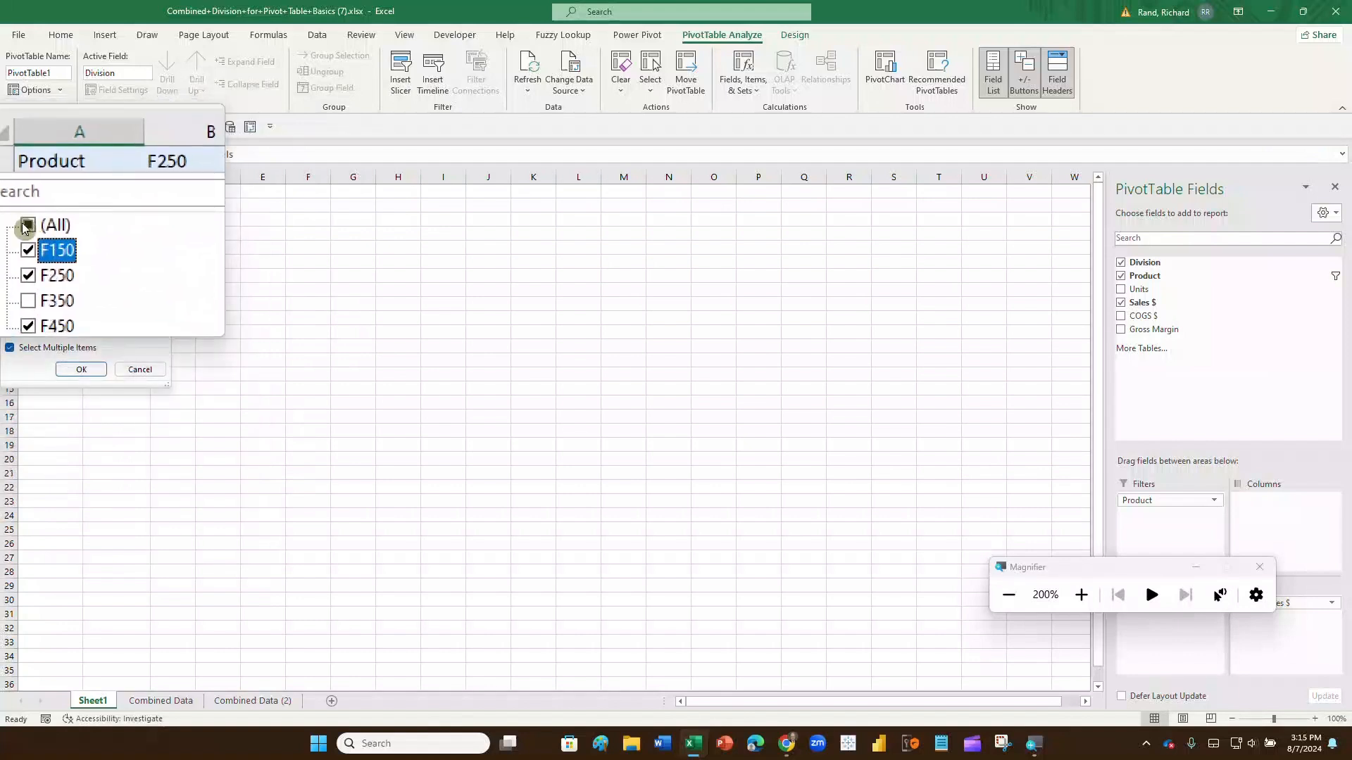
click(22, 210)
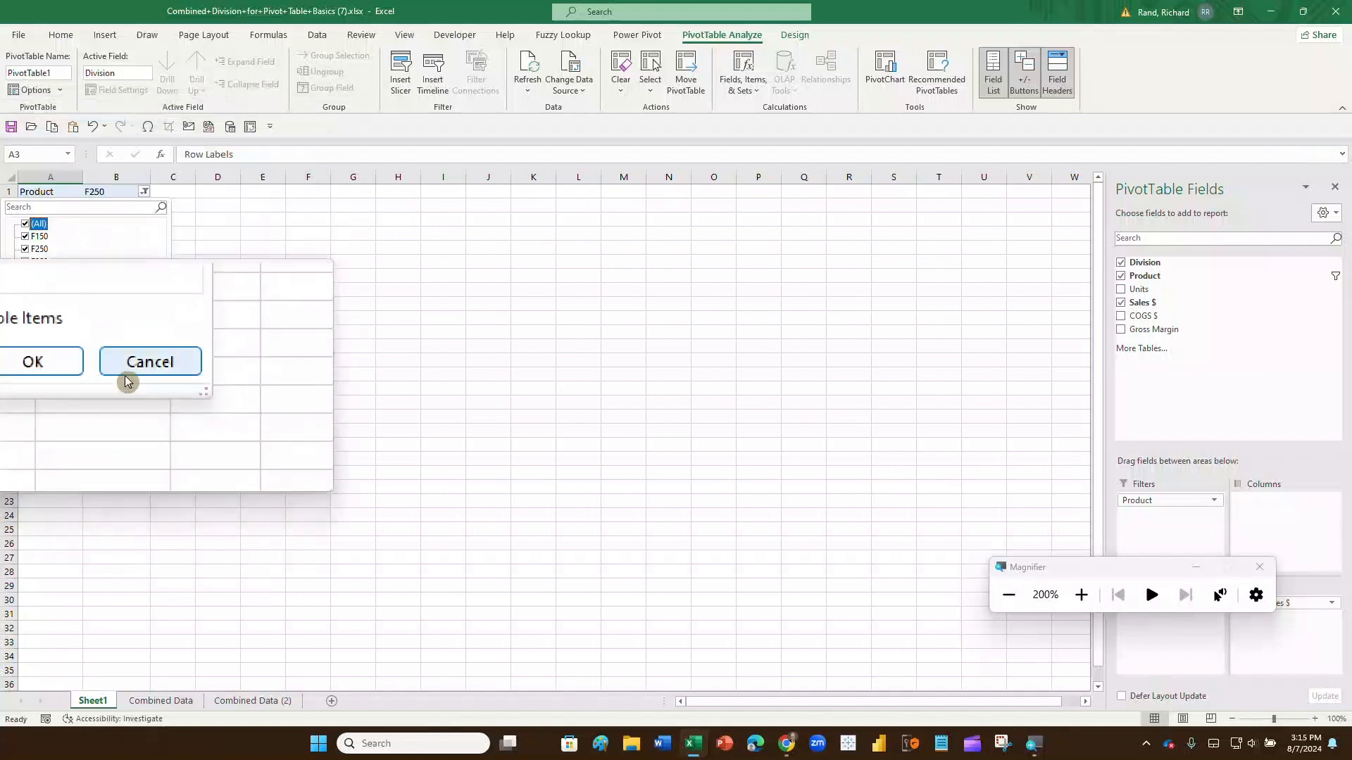
click(81, 369)
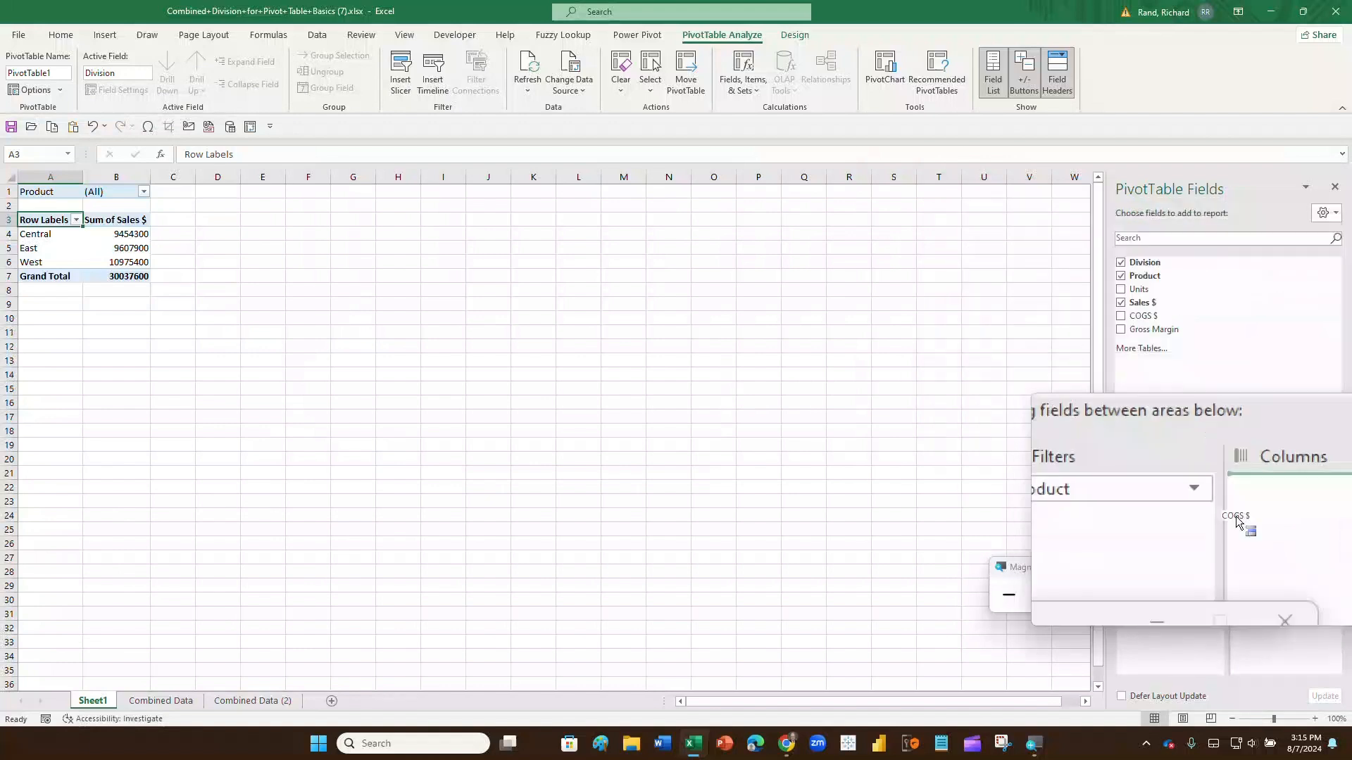
Step: Add COGS $ and Gross Margin to the PivotTable's values and close the Magnifier
drag(1252, 566, 1280, 624)
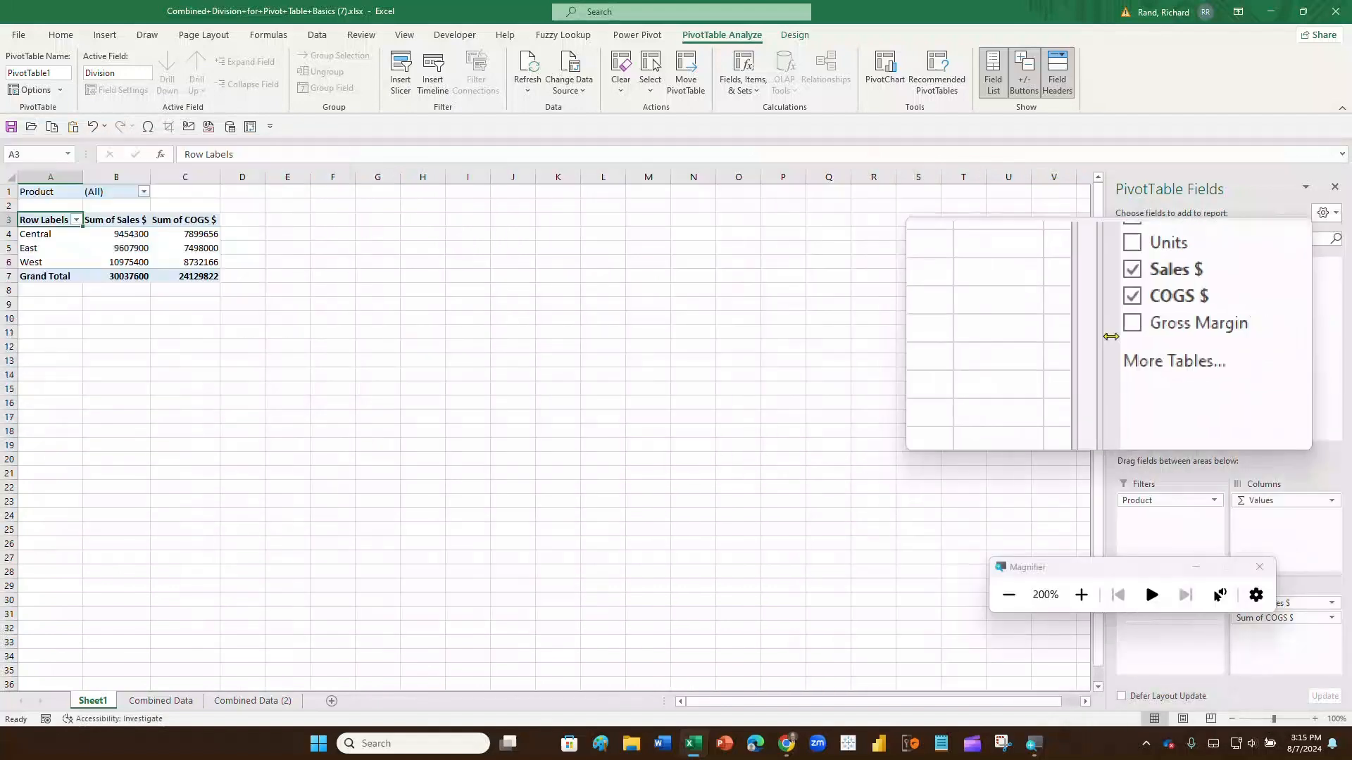
drag(1154, 329, 1258, 643)
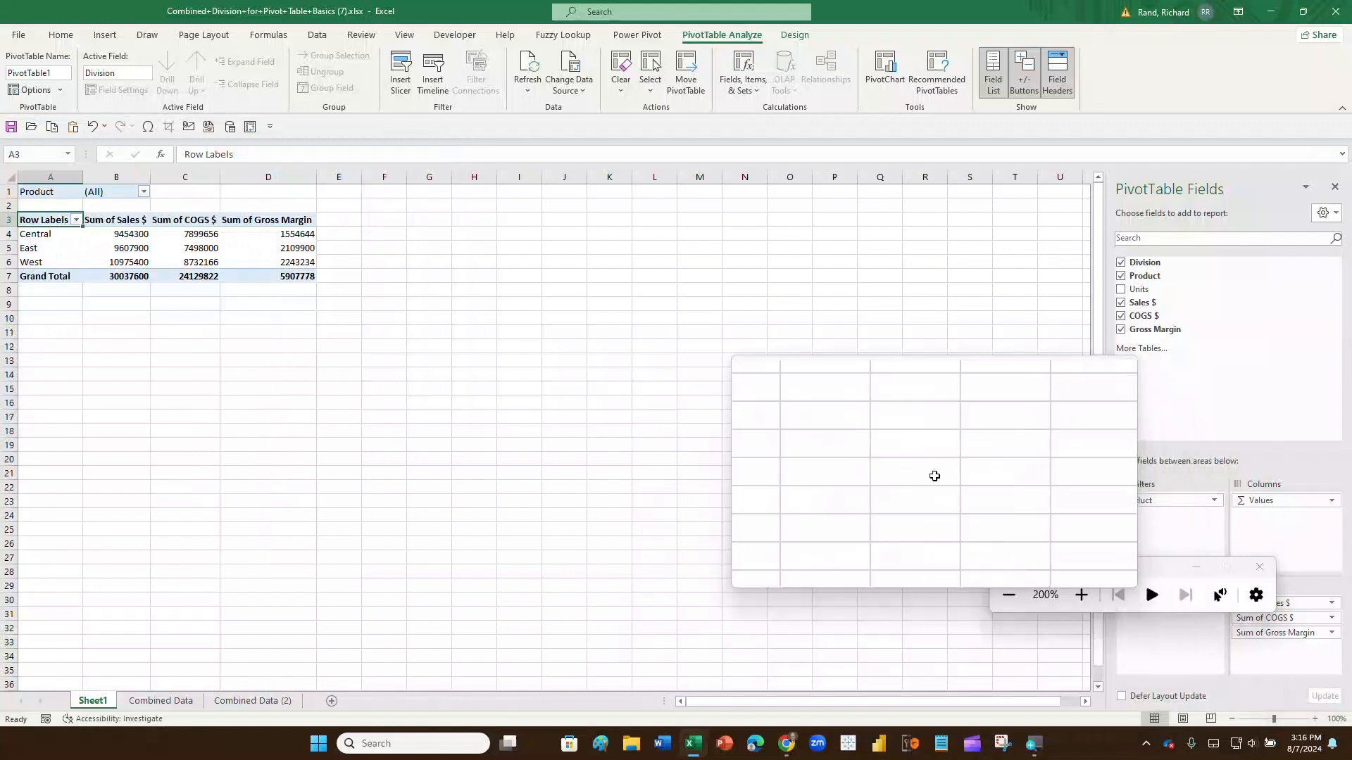
key(super+Escape)
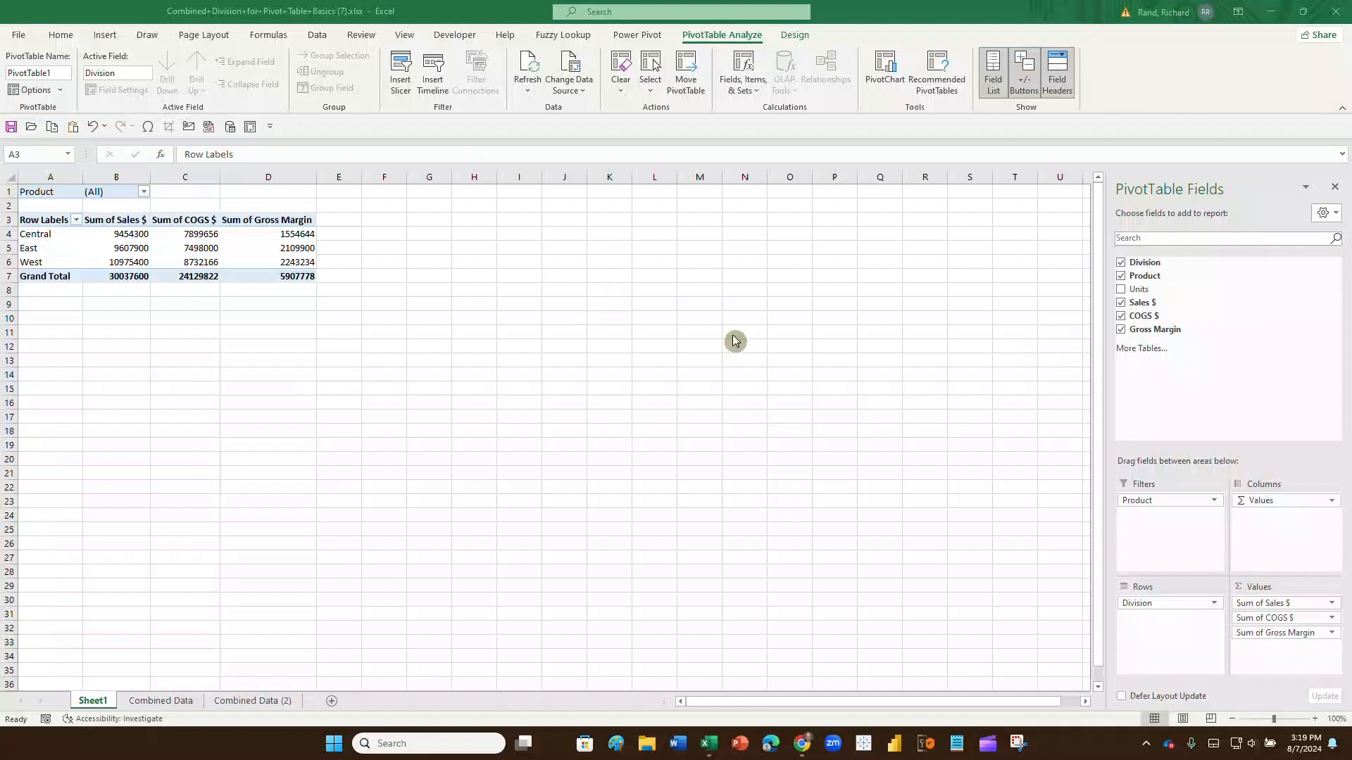
Step: Remove Product from the report filter and use it to replace Division in the PivotTable's rows
click(1168, 502)
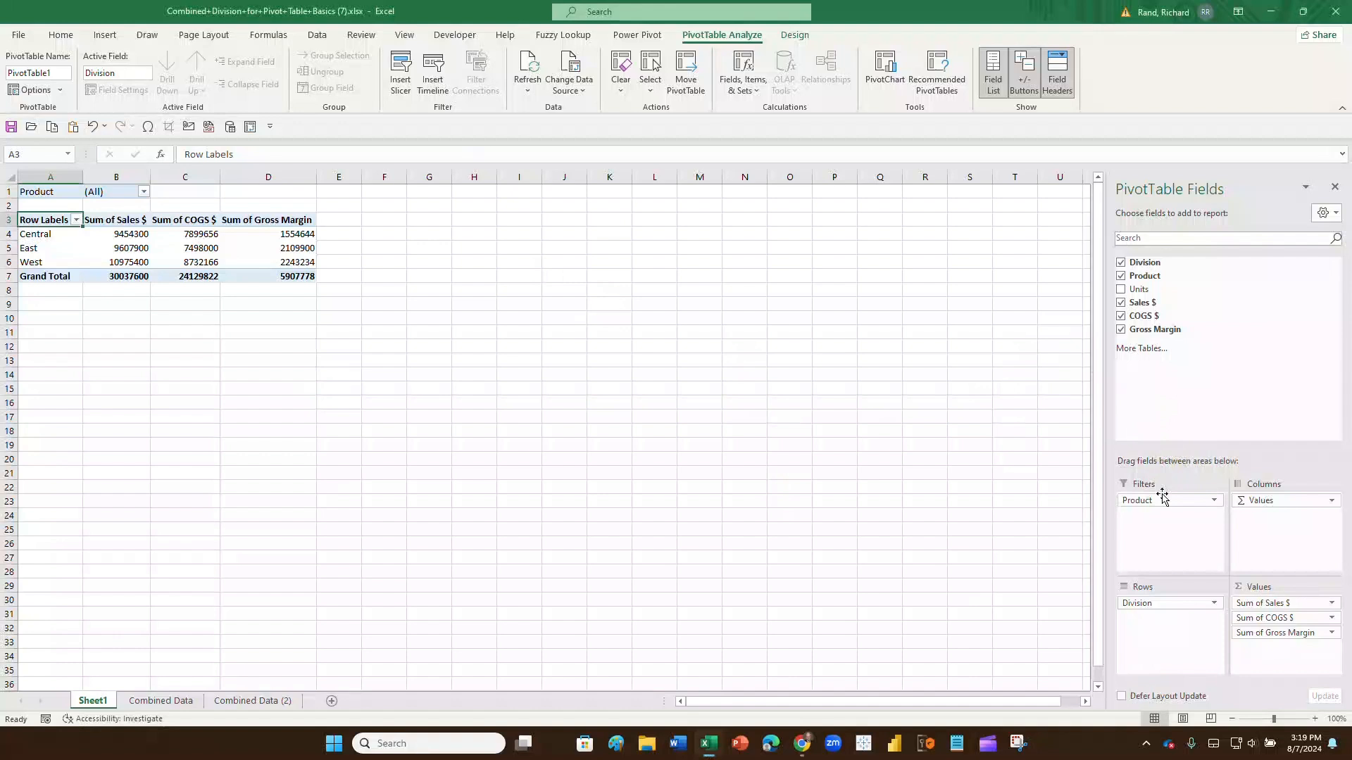
drag(1165, 500, 1171, 399)
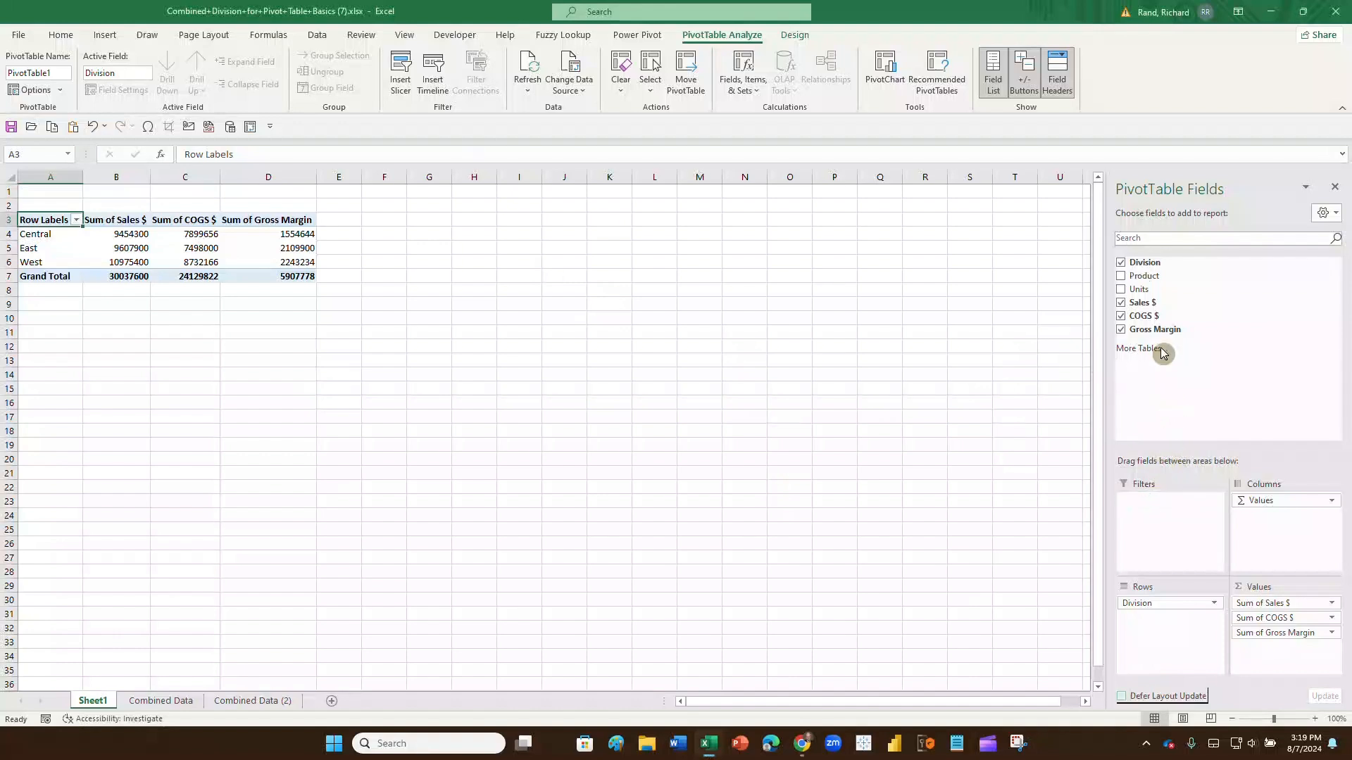
click(1121, 263)
drag(1177, 277, 1174, 620)
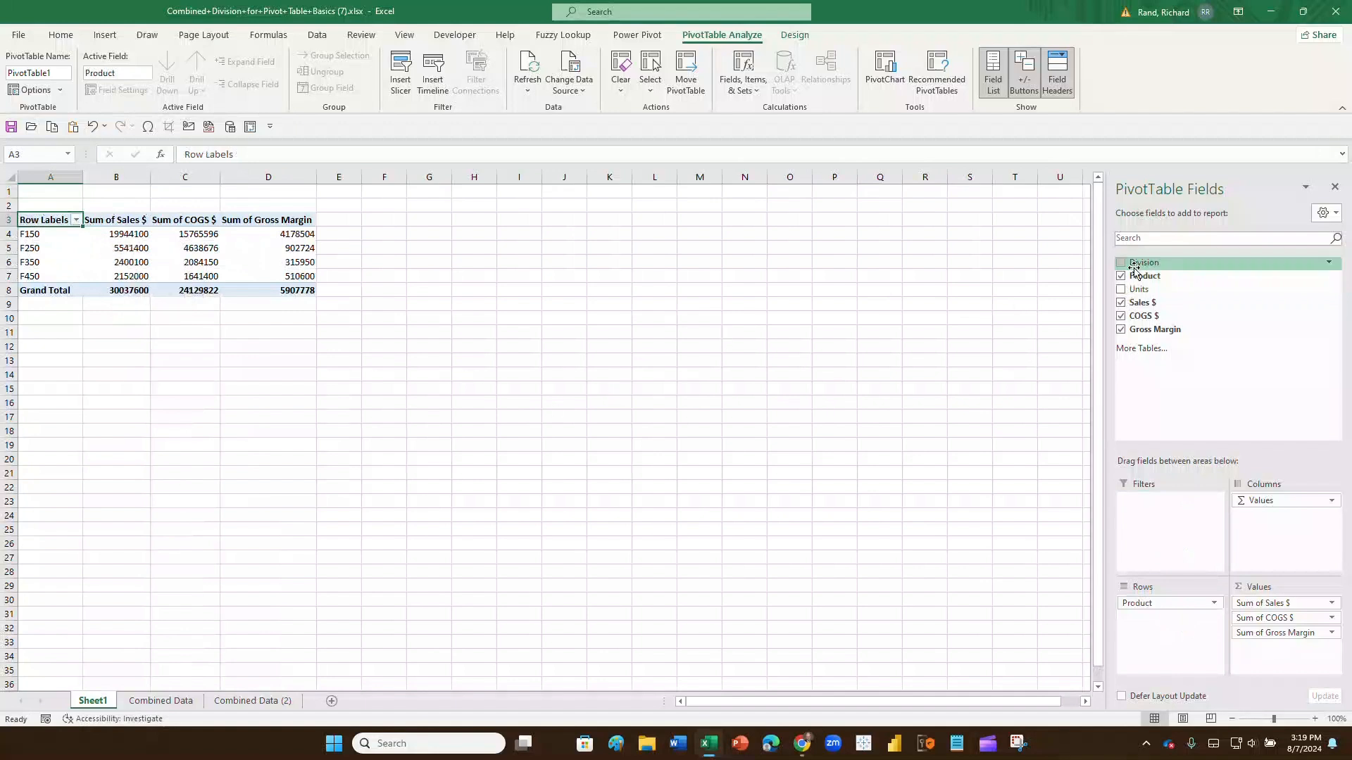
Step: Place Division in the report filter, and move it into the rows nested beneath Product
drag(1135, 269, 1142, 507)
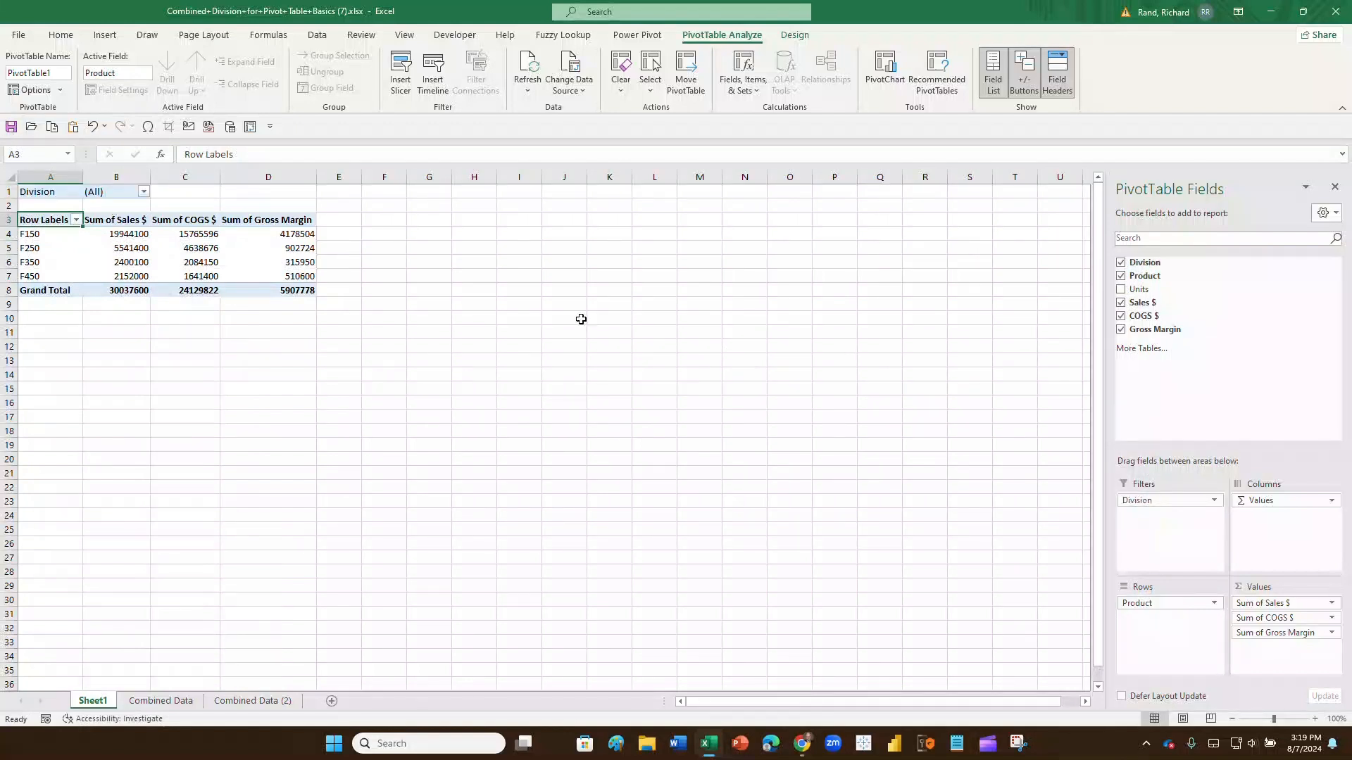
drag(1128, 504, 1145, 621)
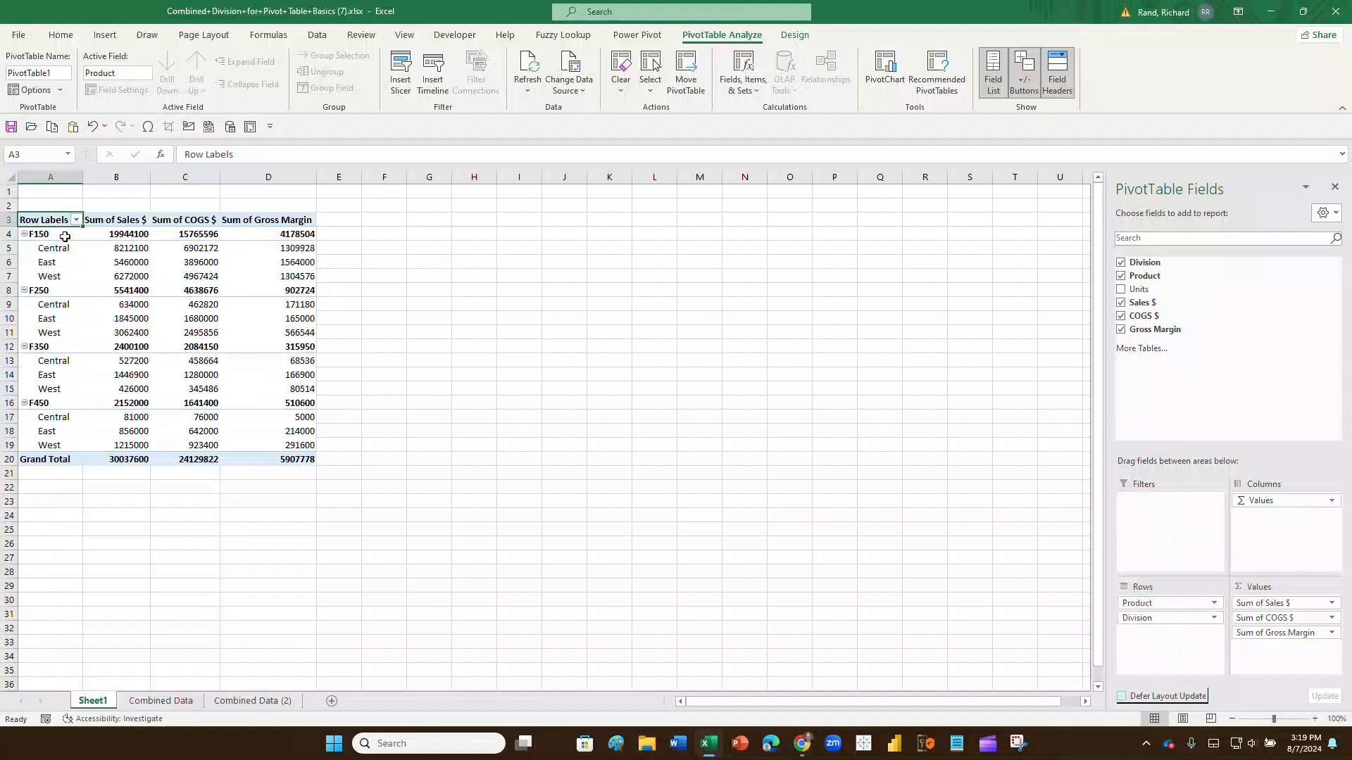
mouse_move(296, 231)
Step: Switch the row nesting to Division above Product, and return it to Product above Division
drag(1169, 608, 1168, 637)
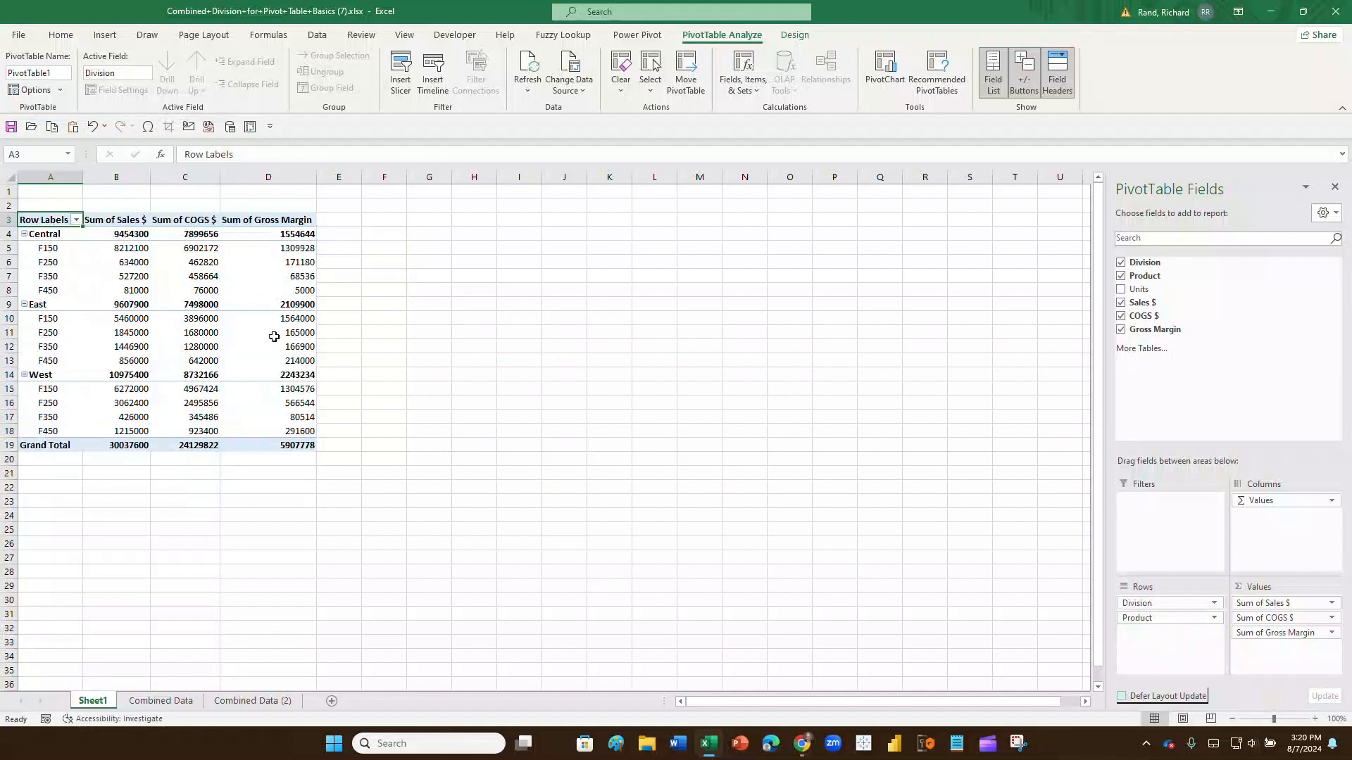
mouse_move(274, 337)
drag(1161, 607, 1170, 639)
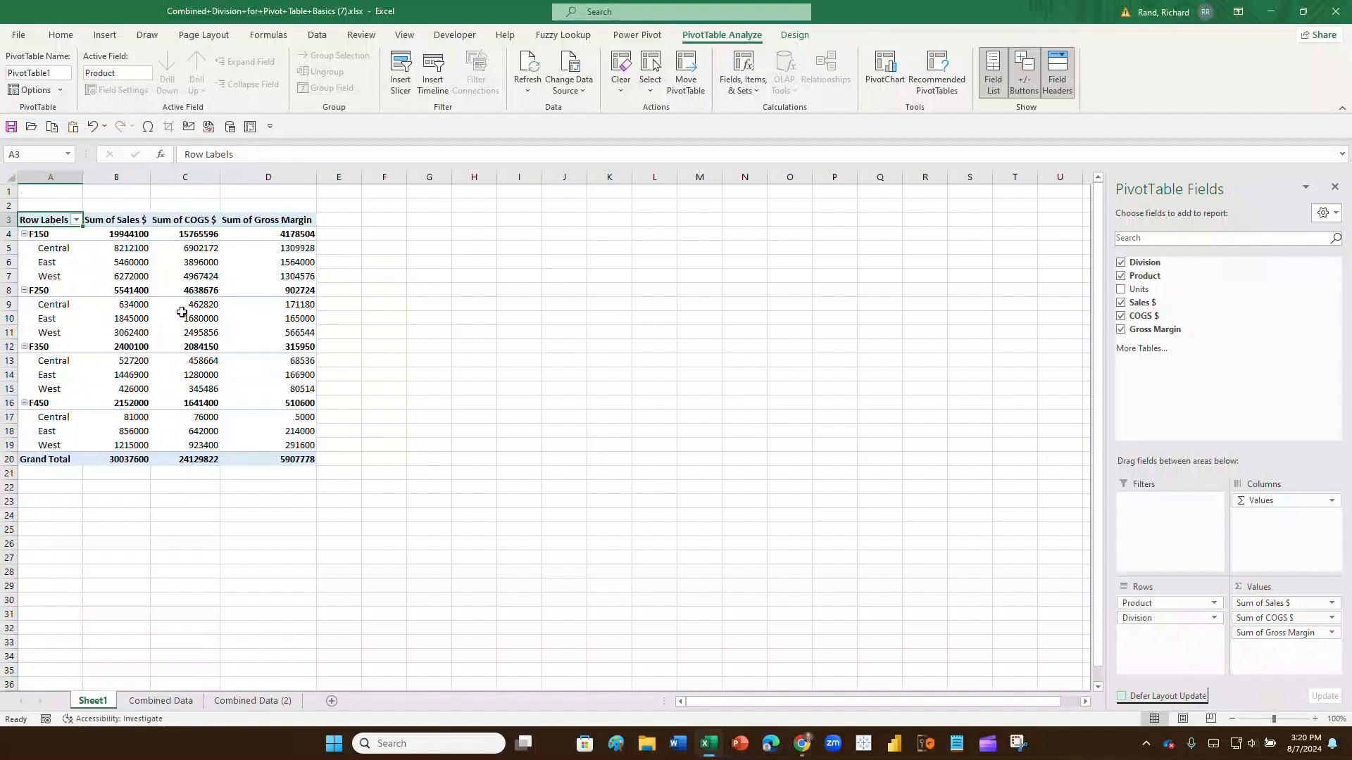
mouse_move(182, 312)
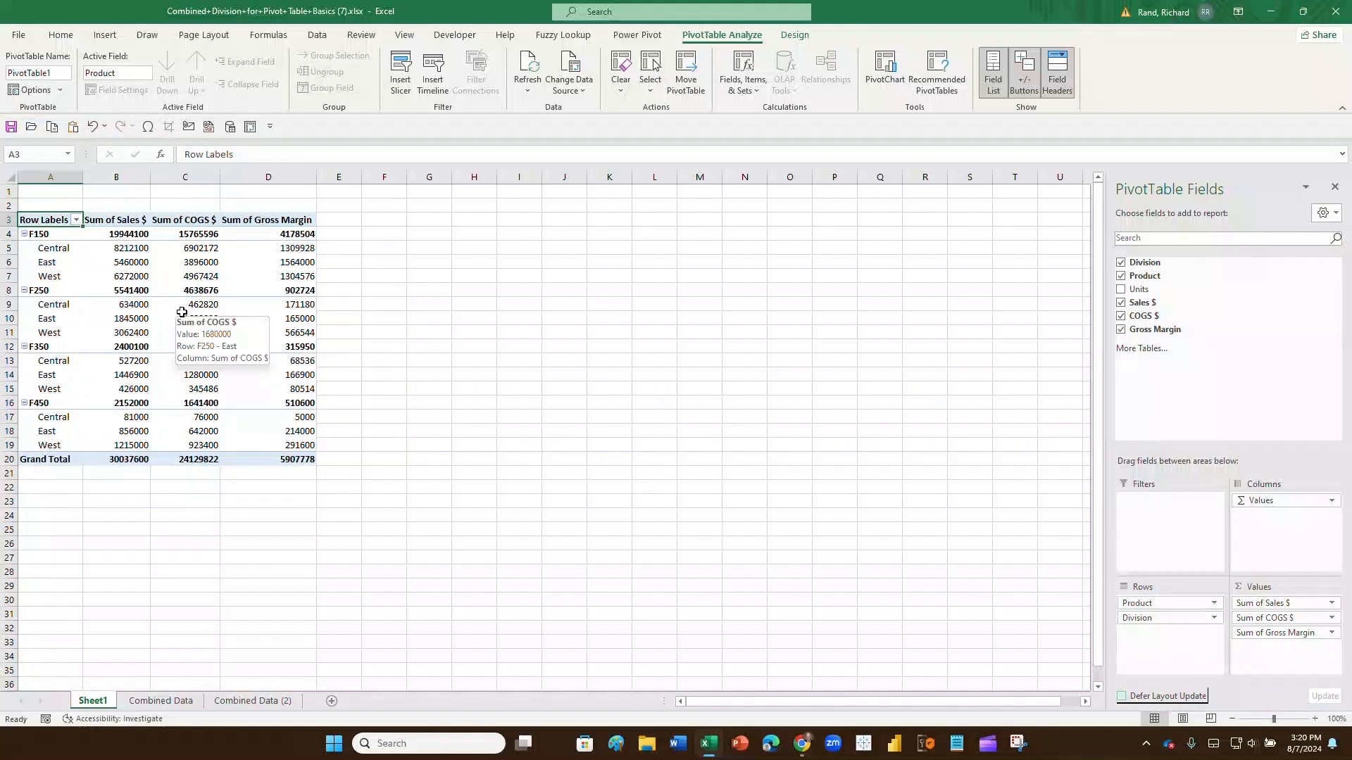